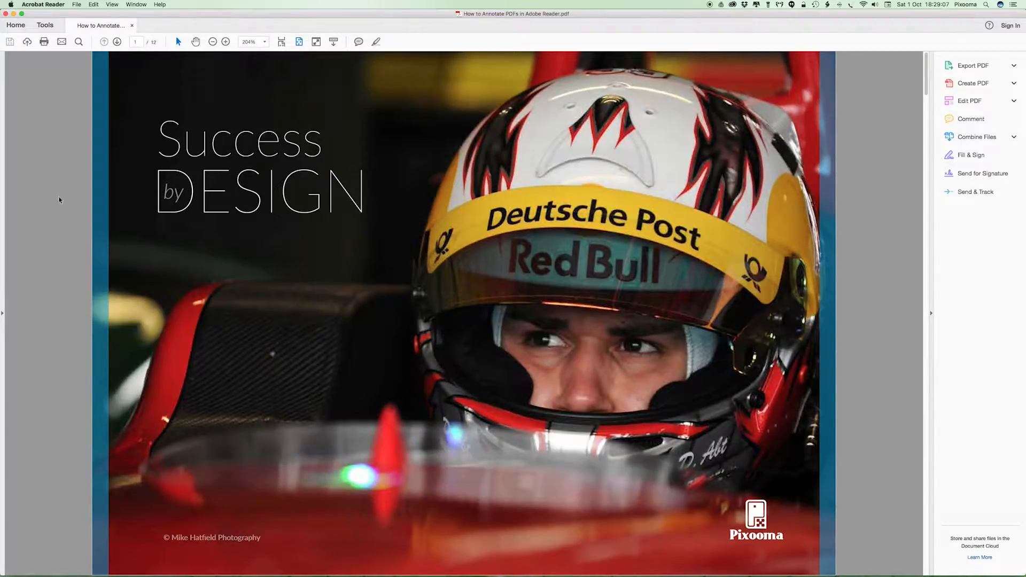
Show the page thumbnails and use them to visit pages 2 and 6 before returning to page 1
click(2, 183)
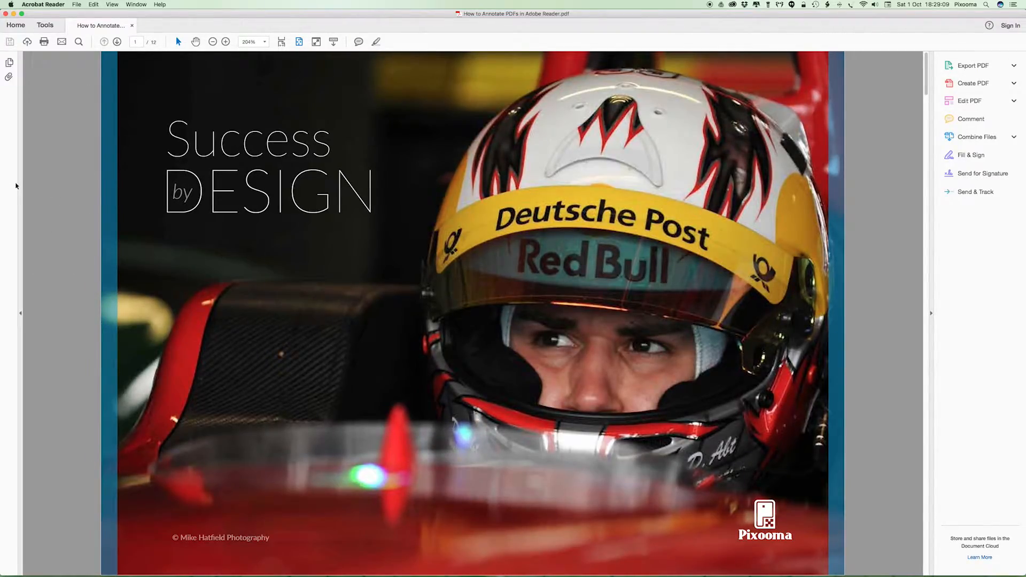
click(10, 63)
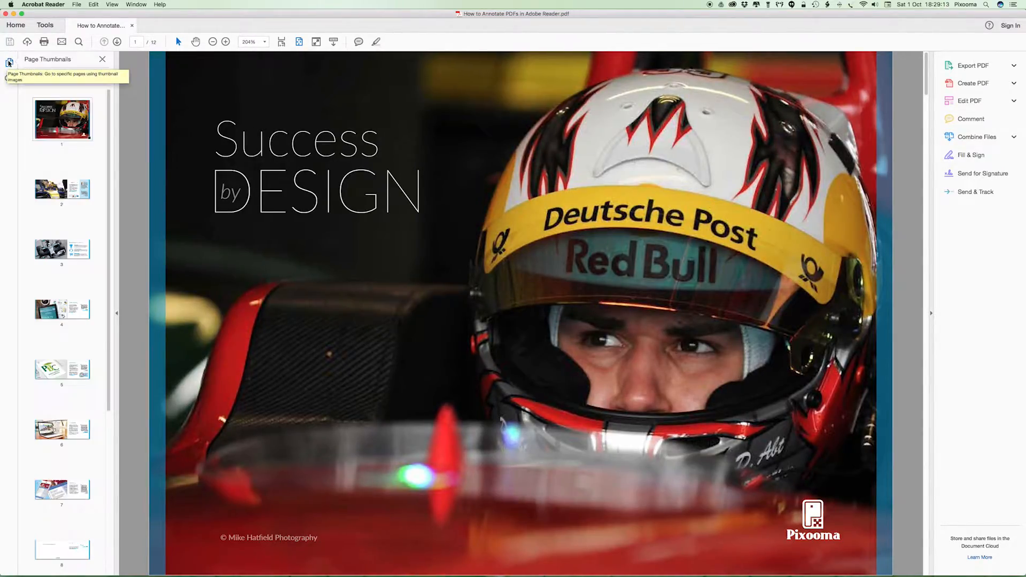
click(79, 193)
click(66, 426)
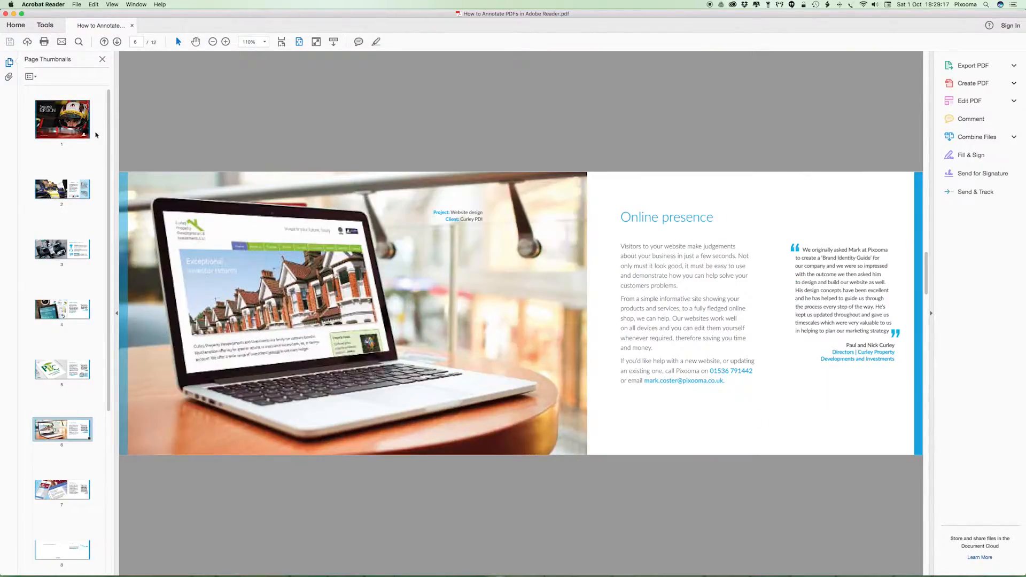
click(76, 123)
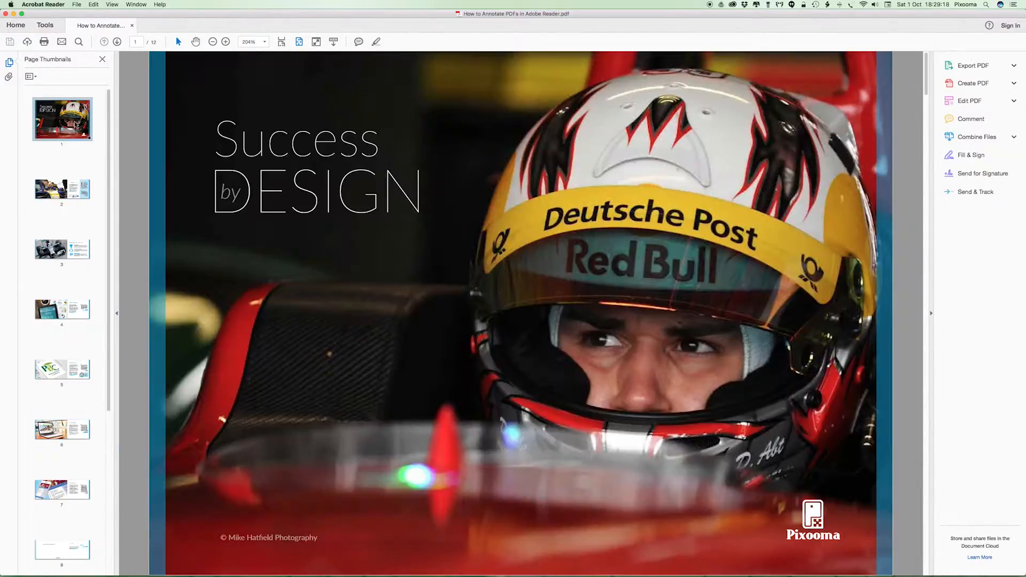
Page forward from the cover one page at a time and go back to page 1
click(117, 42)
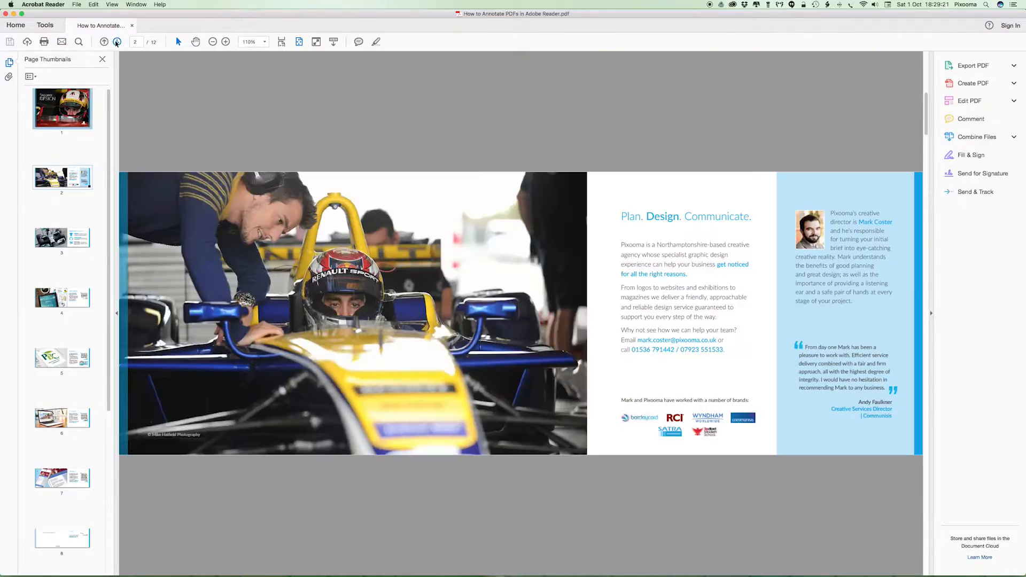
click(118, 41)
click(104, 42)
click(104, 41)
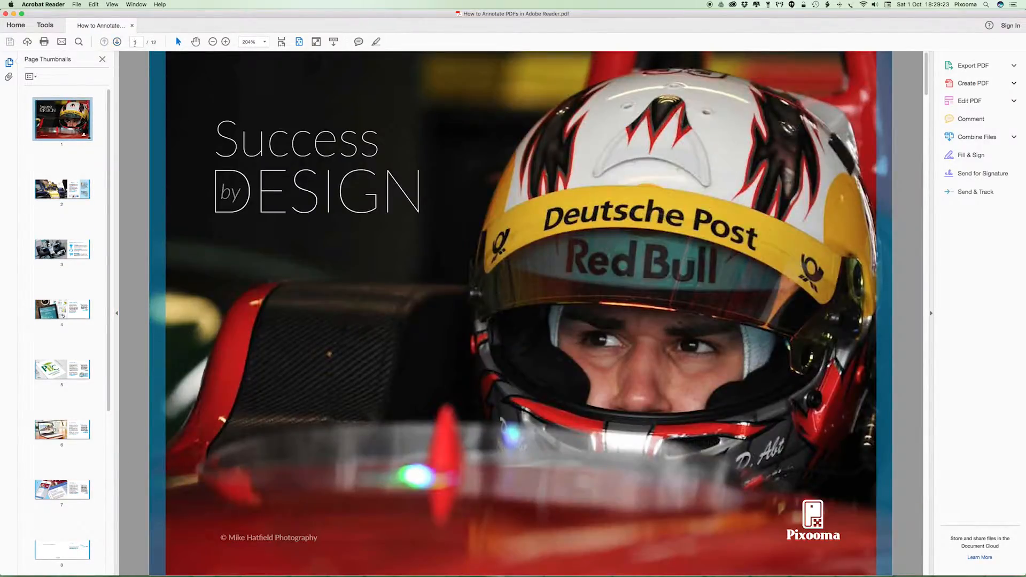
click(138, 42)
Zoom the cover page out and back in, ending at 100%
click(213, 42)
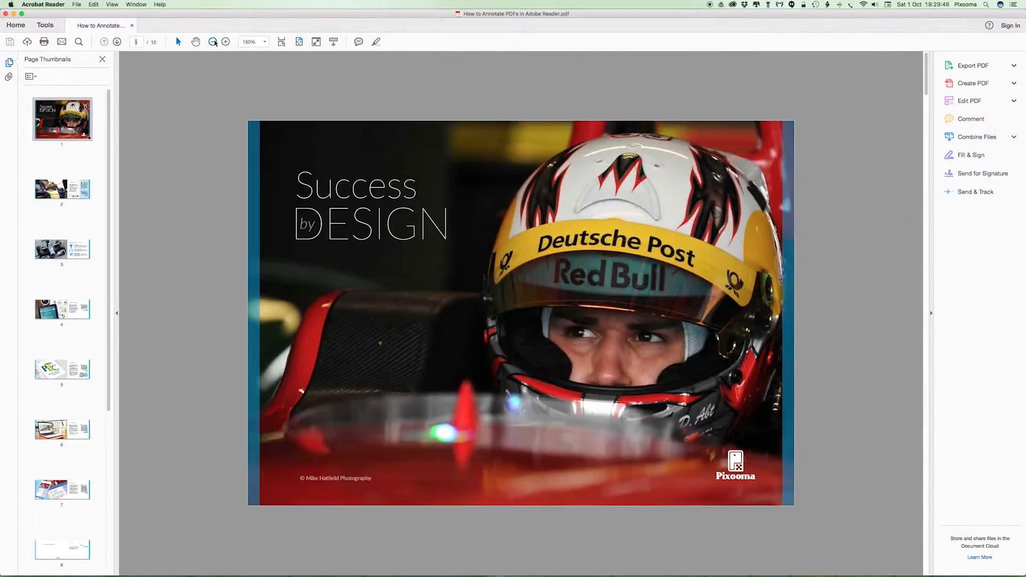
click(215, 42)
click(214, 42)
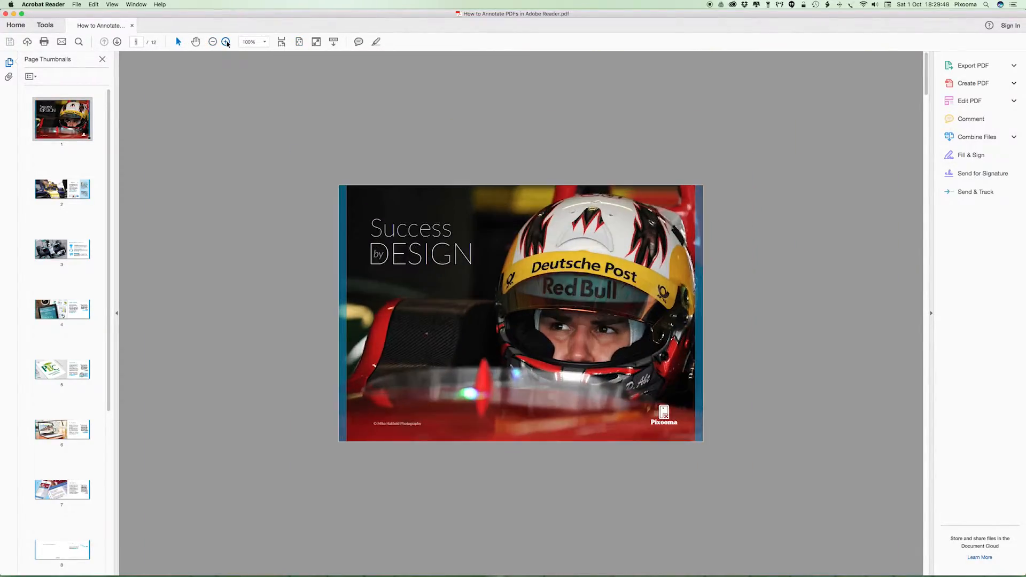
click(226, 43)
click(227, 43)
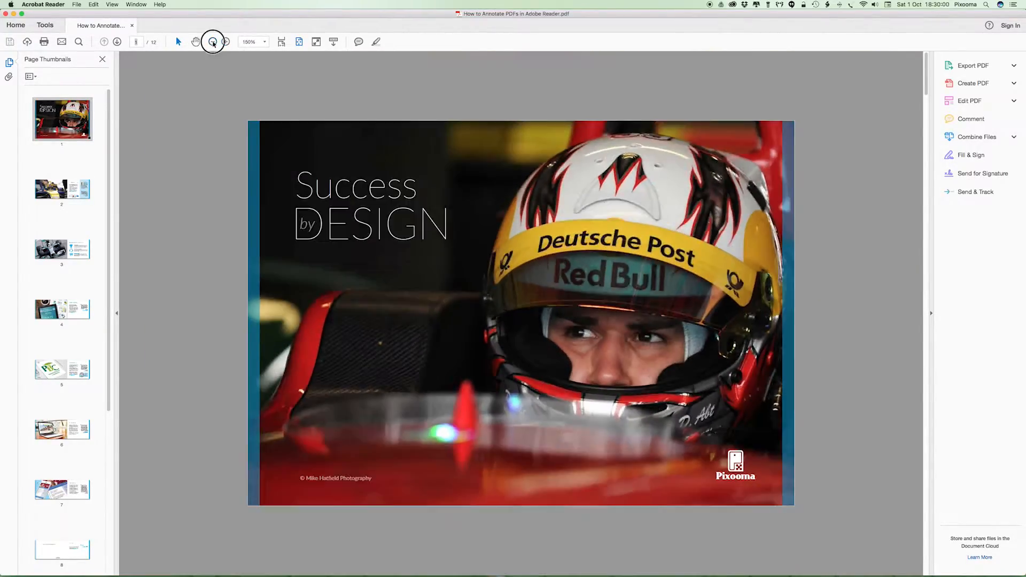
click(213, 42)
click(213, 42)
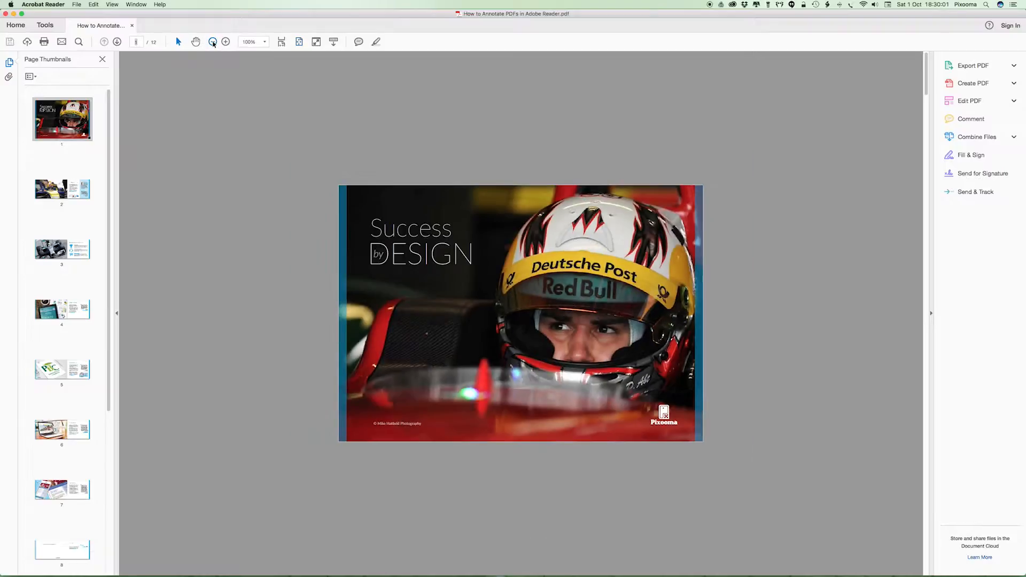
Fit the full cover page in the window, and enter and leave Read Mode
click(299, 42)
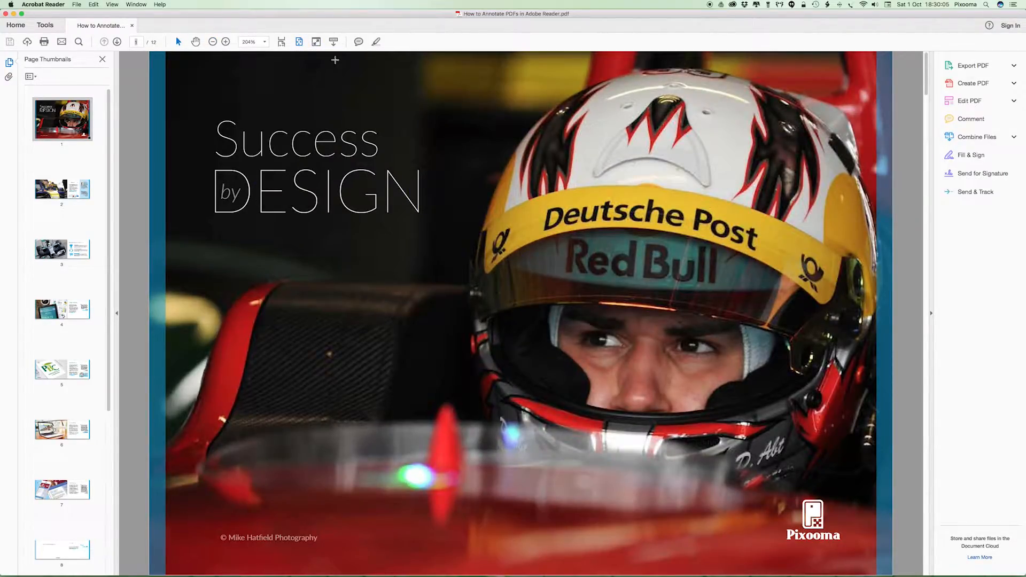
click(317, 43)
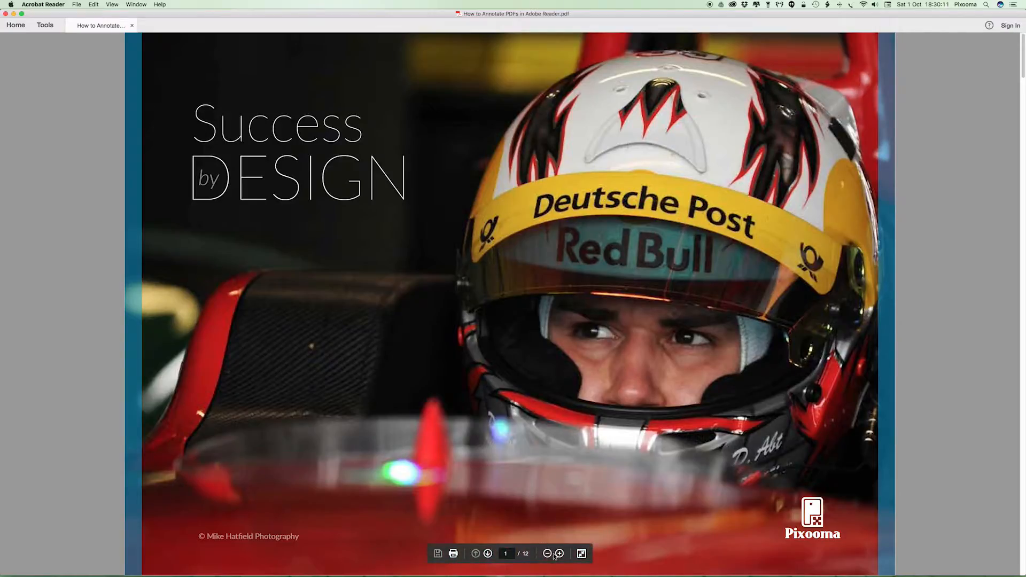
click(581, 554)
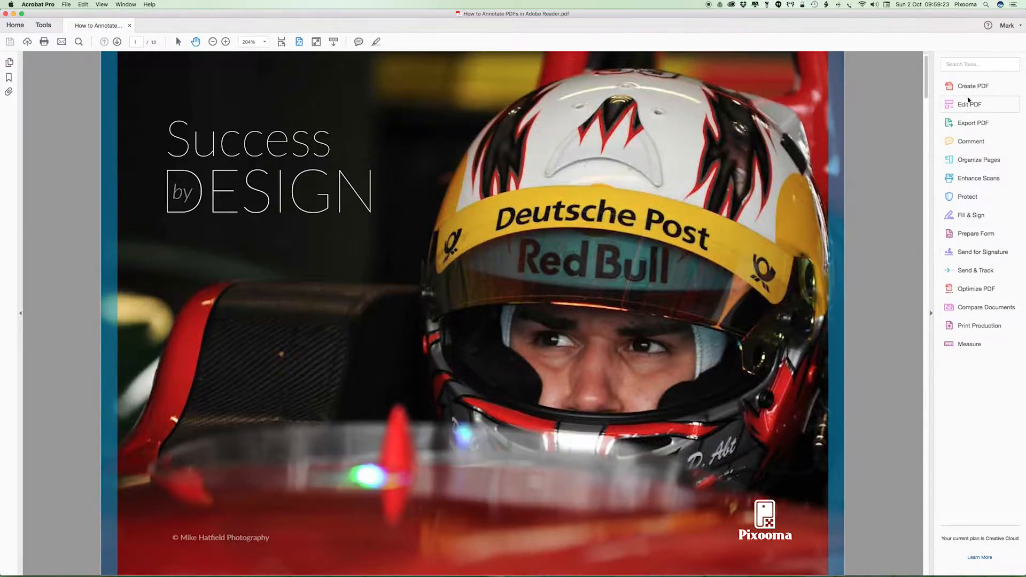
Collapse and expand the tools pane, and restore it from the collapsed state with the Show/Hide Tools Pane command
click(931, 313)
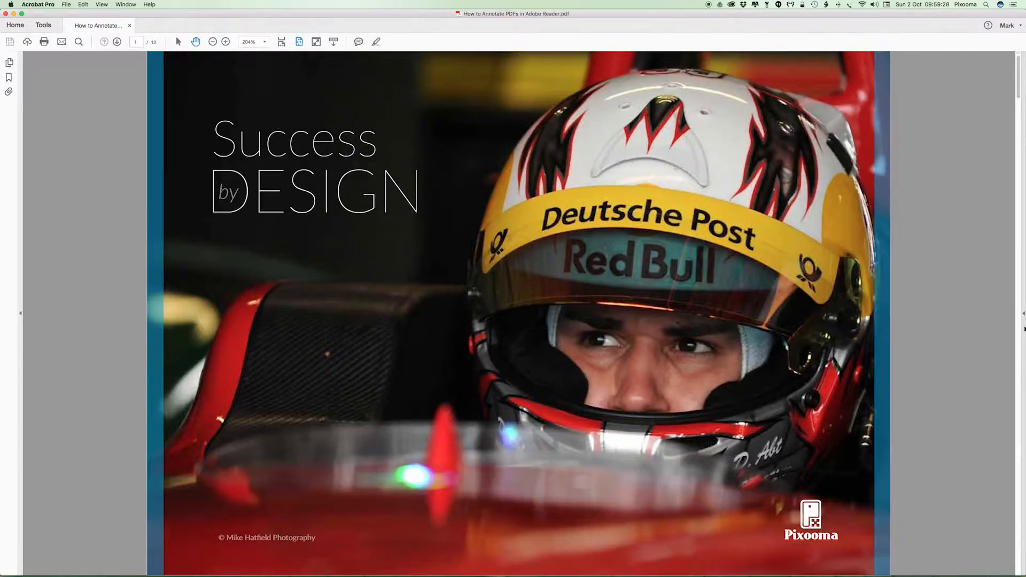
click(1024, 315)
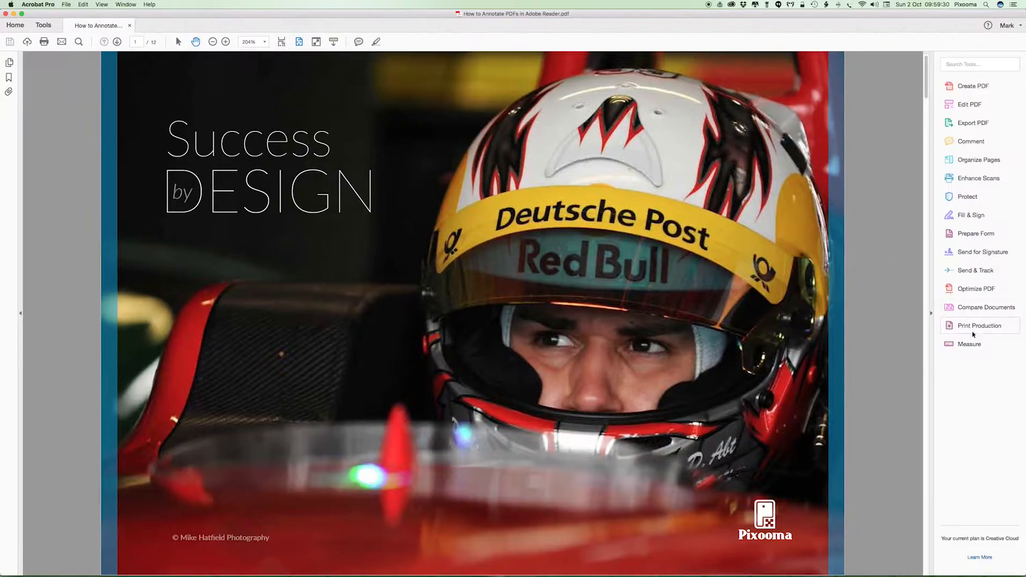
click(931, 315)
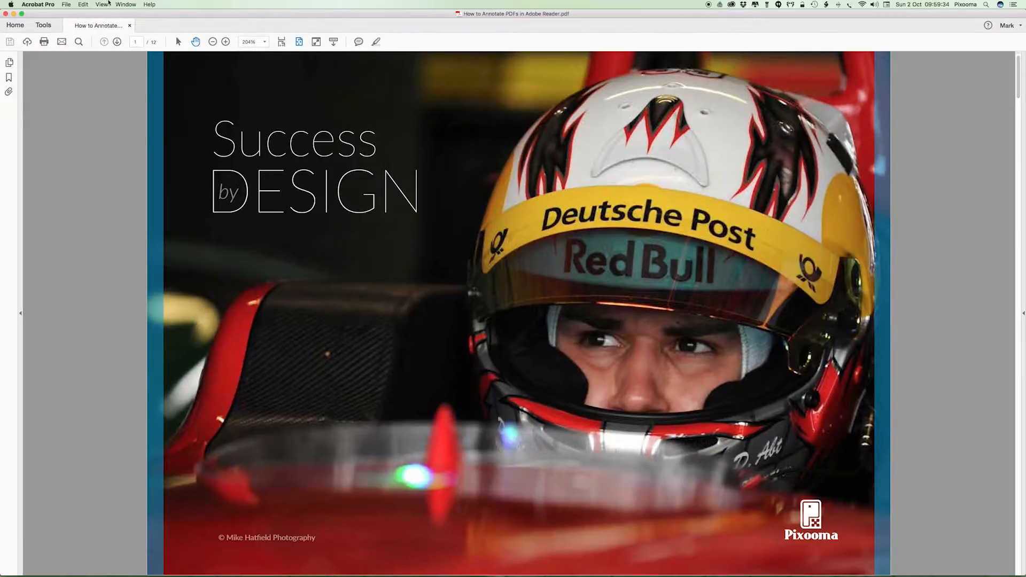
click(108, 4)
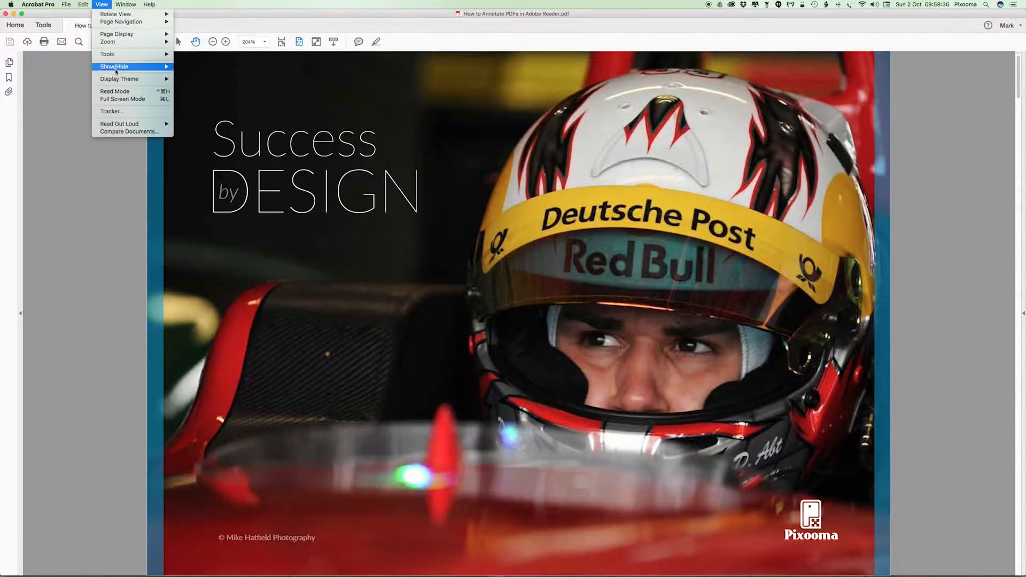
mouse_move(116, 70)
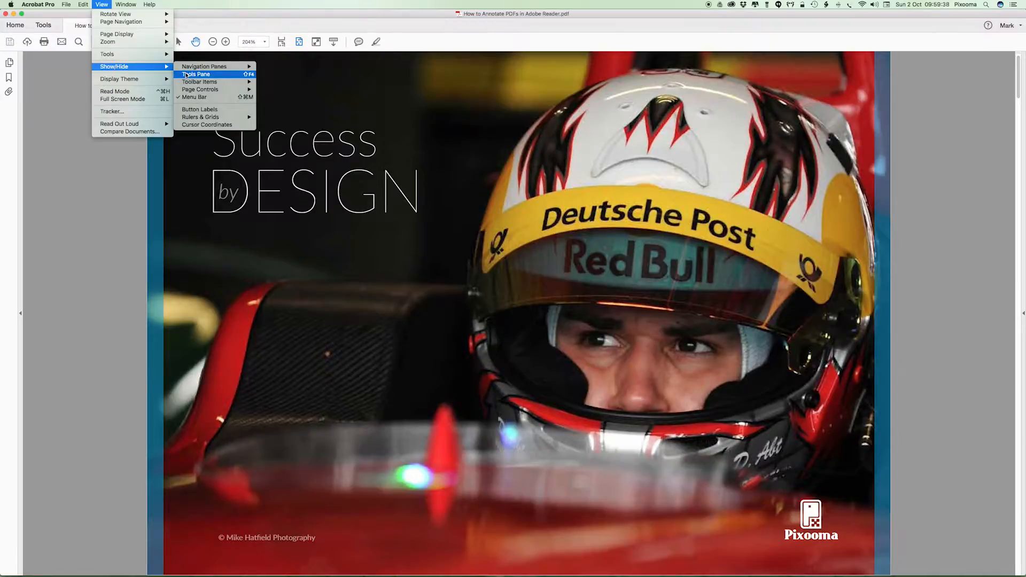
click(186, 74)
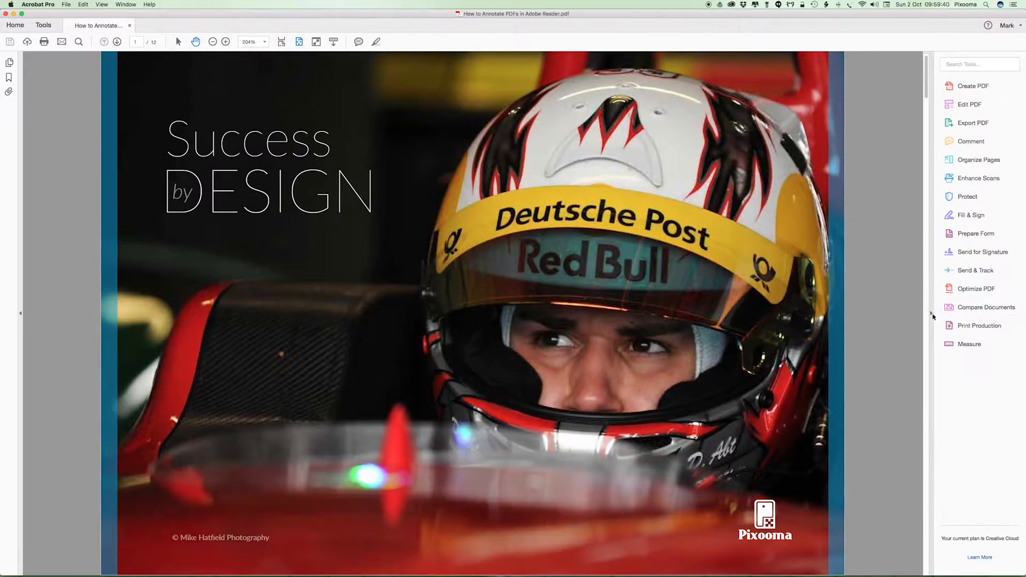
Collapse the tools pane once more and expand it again
click(931, 315)
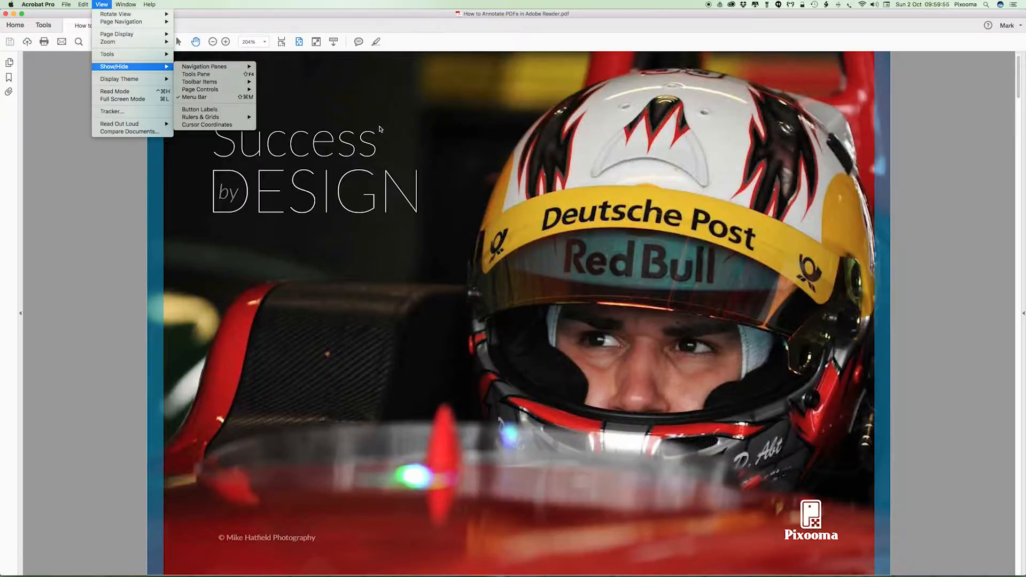
click(380, 130)
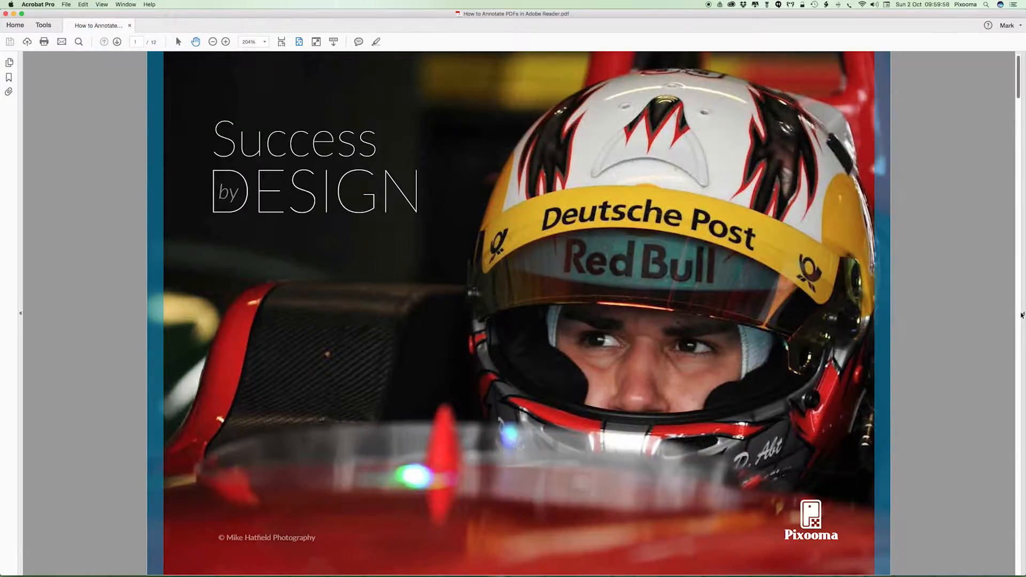
click(1024, 315)
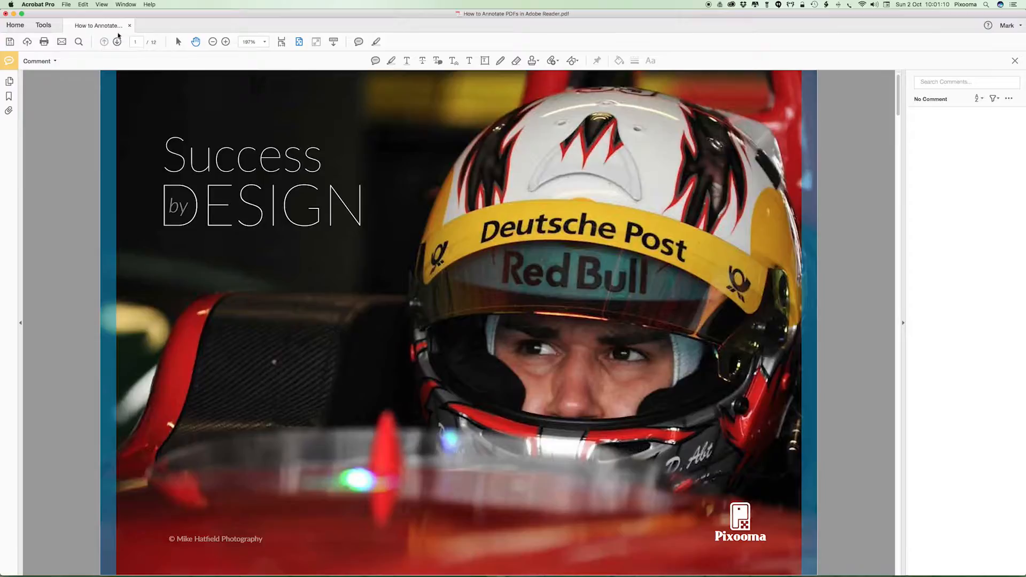
Add a sticky note on page 2 and position it just before the "Plan. Design. Communicate." heading
click(117, 42)
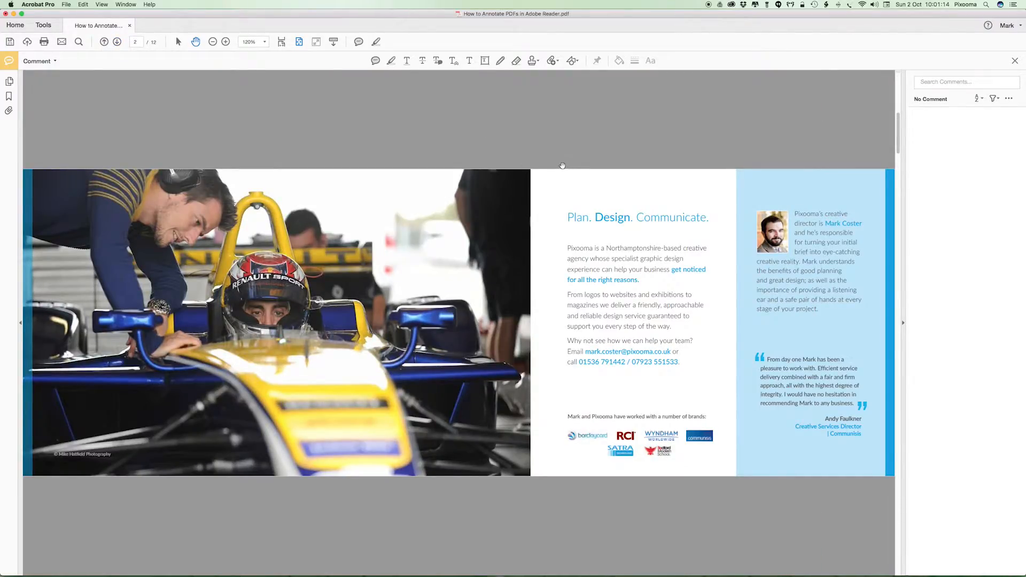
click(376, 62)
click(570, 186)
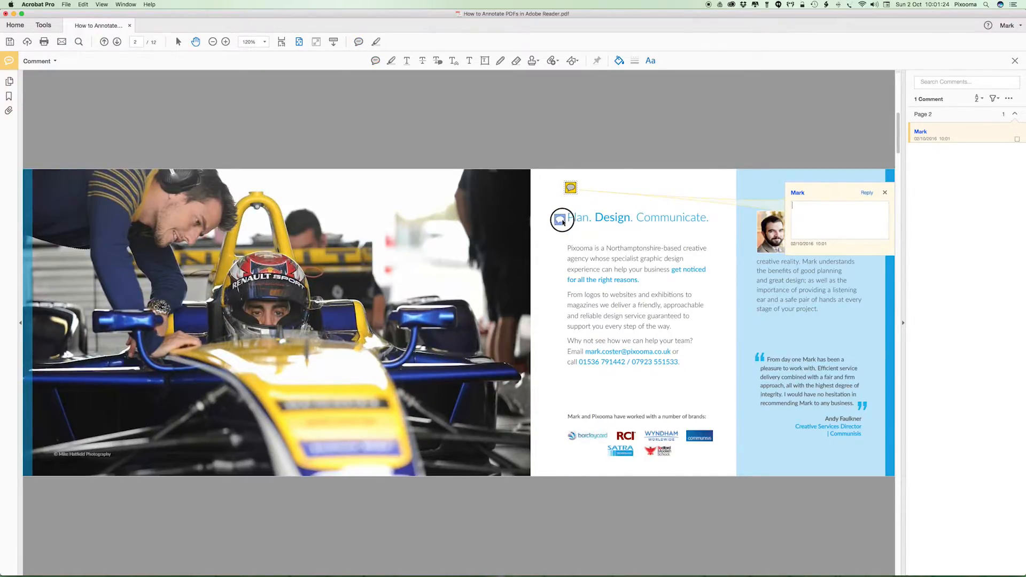
drag(563, 221, 562, 218)
click(562, 218)
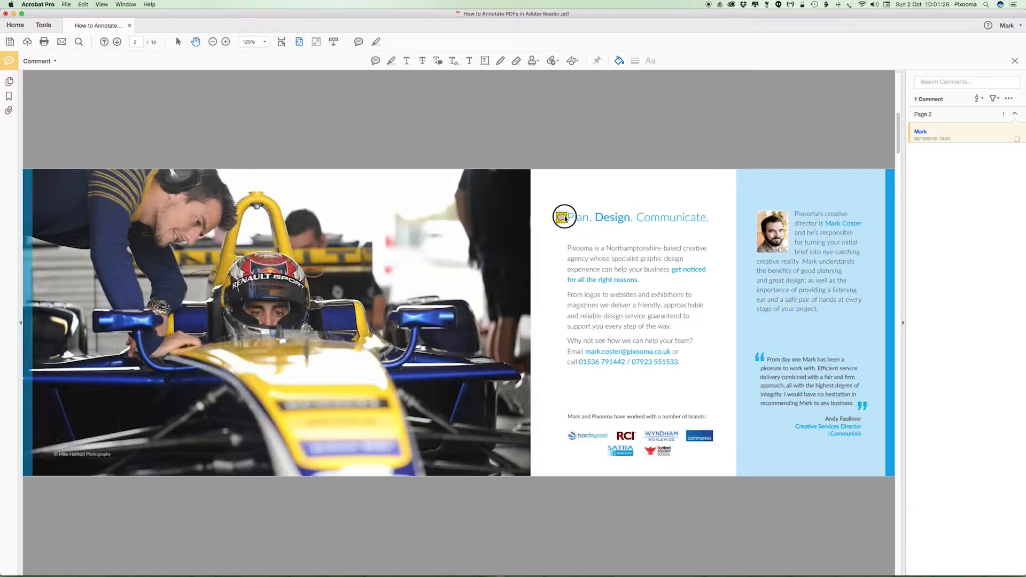
Write "Change this title please" in the sticky note next to the heading and close its pop-up
double_click(561, 217)
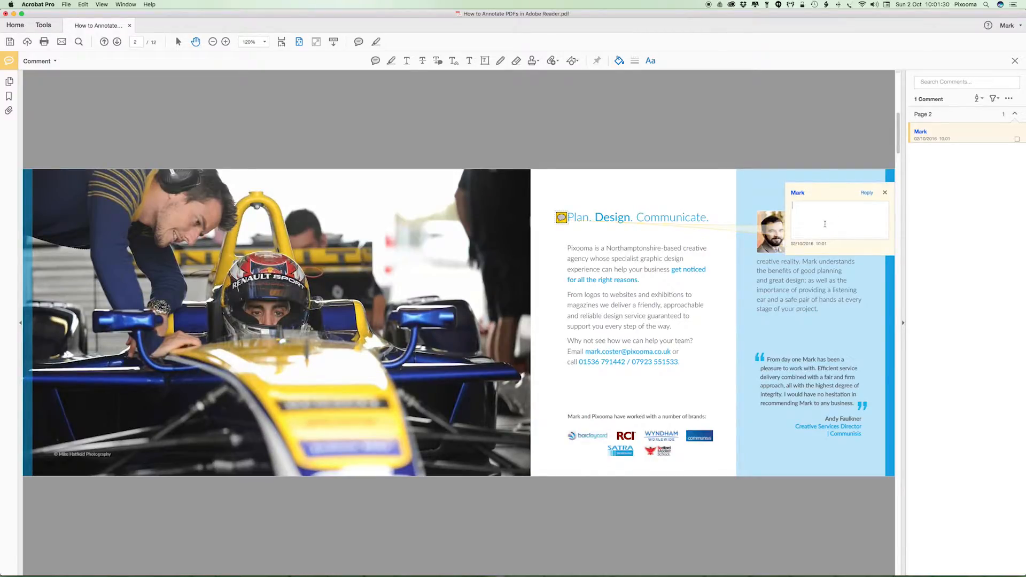
text(Change this title please)
click(747, 206)
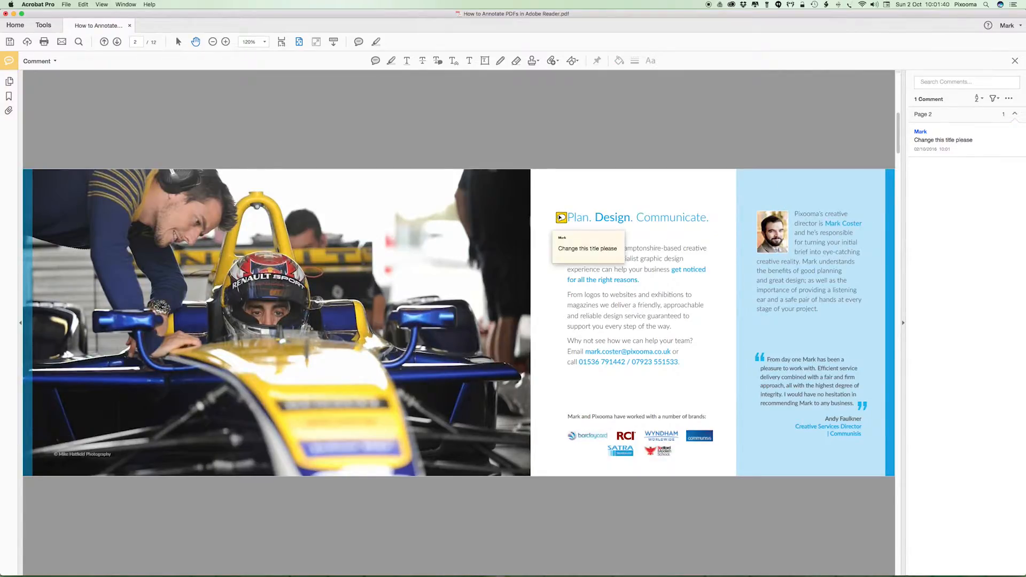
click(561, 218)
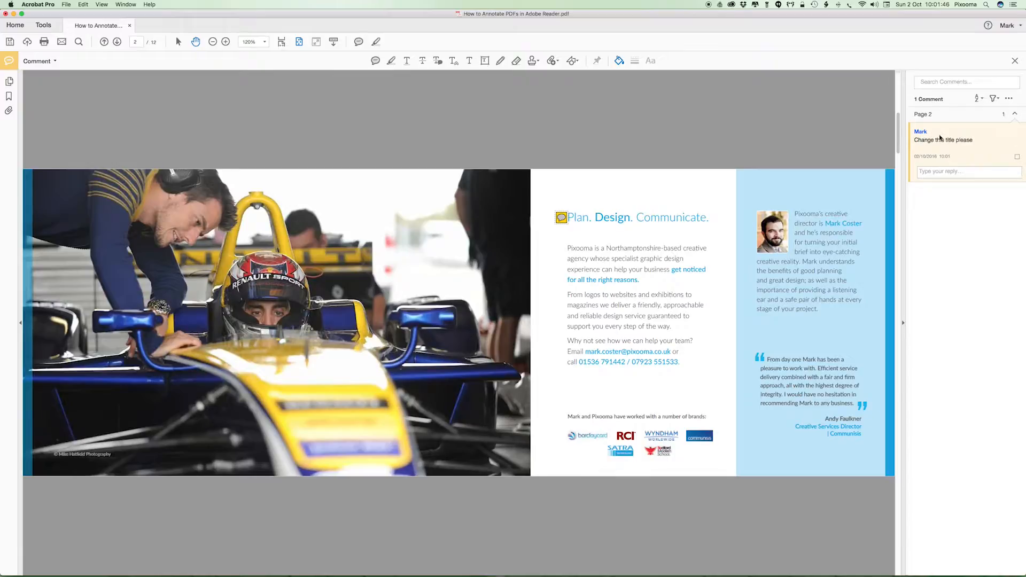
Highlight the words "logos" and "websites" in the second body paragraph on page 2
click(389, 61)
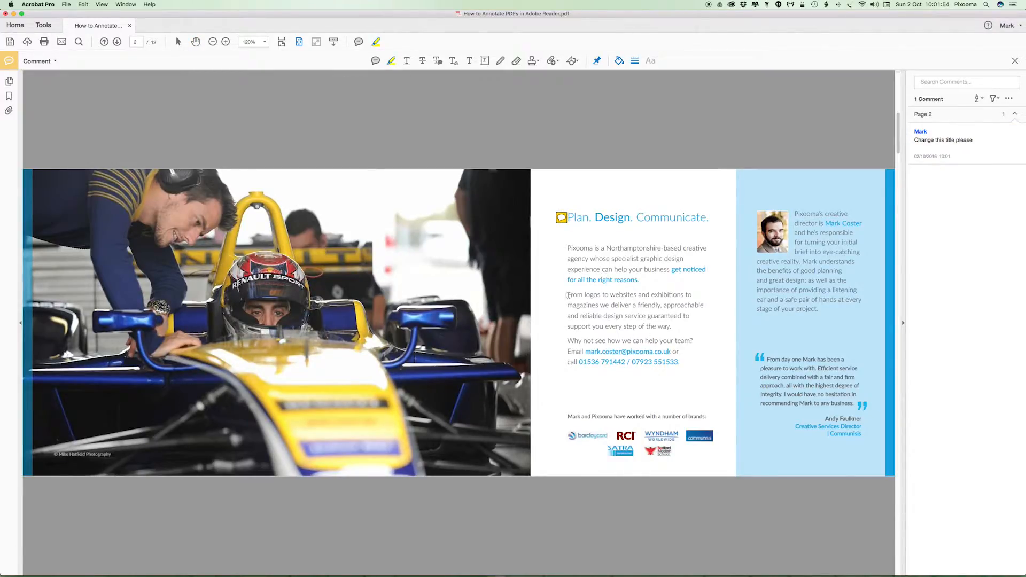
drag(585, 294, 601, 295)
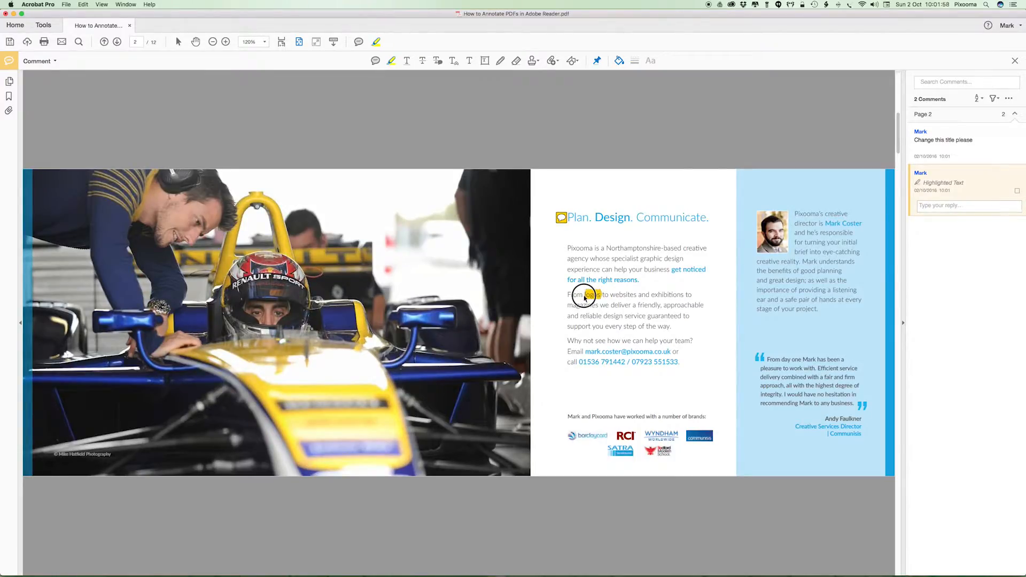
click(588, 293)
drag(610, 295, 637, 294)
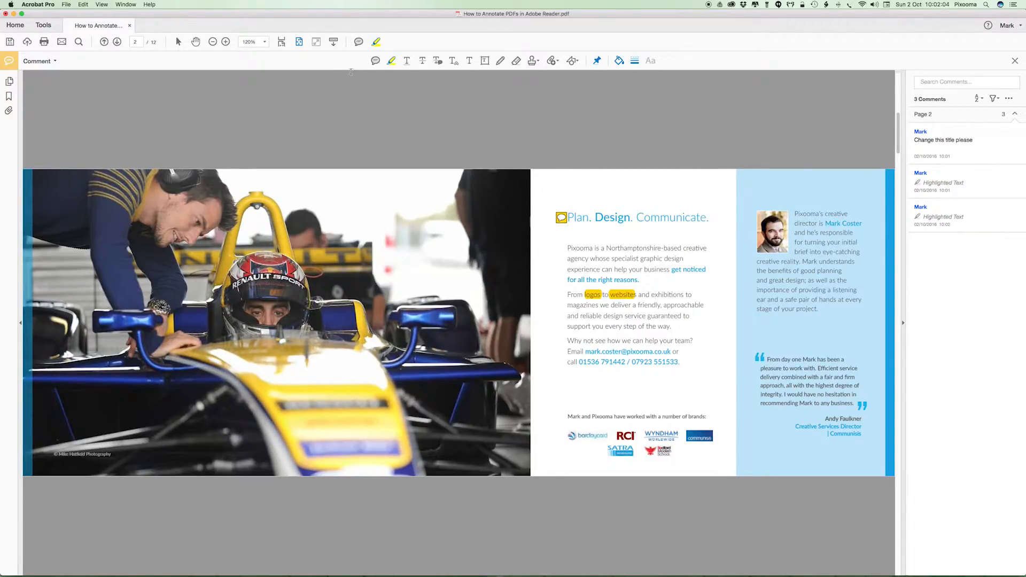
Add a sticky note beside the highlighted paragraph with the text "Highlighted text should be bold"
click(376, 61)
click(553, 293)
text(Highlighted text should be bold)
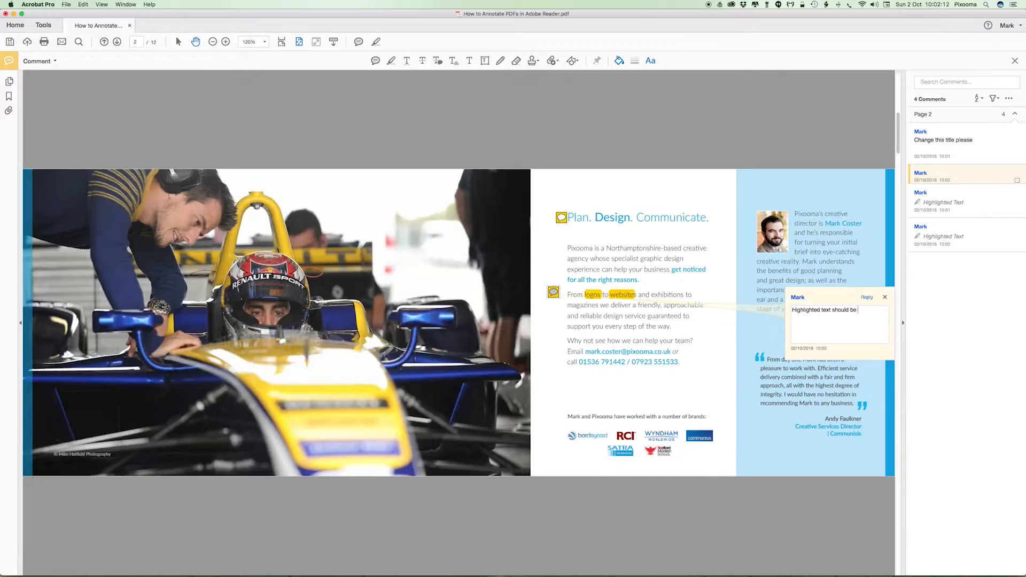
click(724, 353)
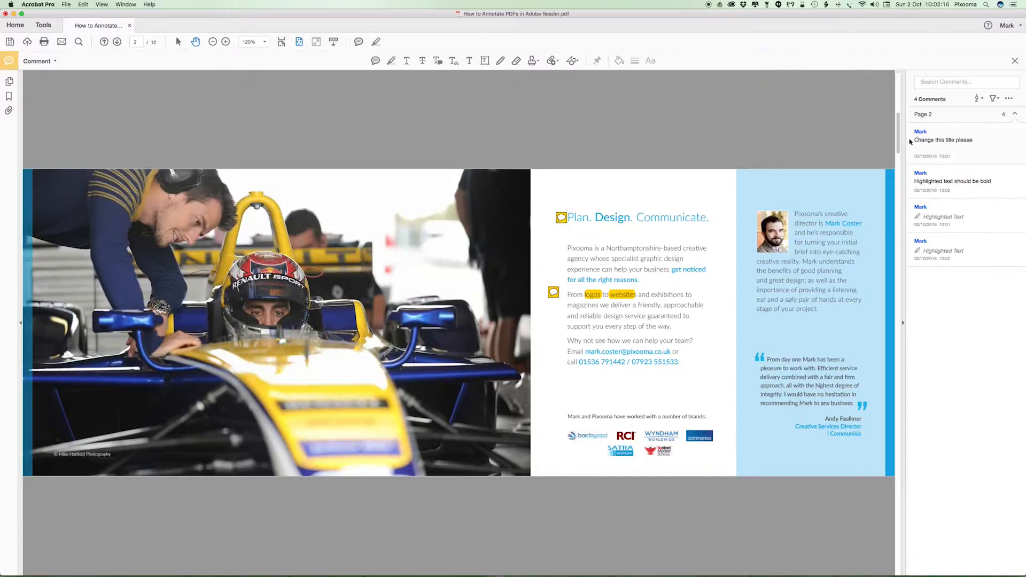
Select the highlight and note entries in the comments list one by one to locate their annotations on page 2
click(966, 214)
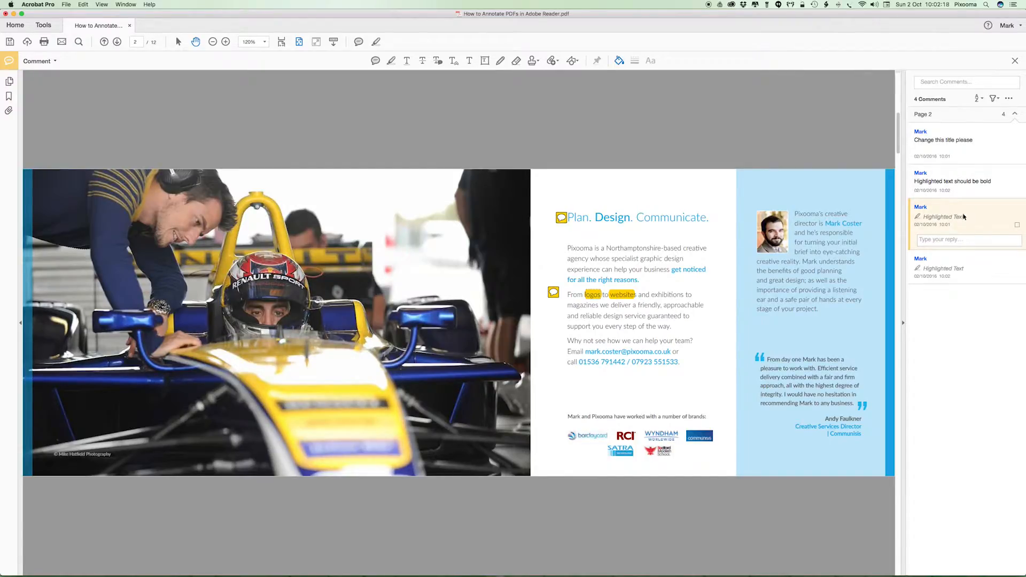
click(944, 267)
click(962, 183)
click(967, 156)
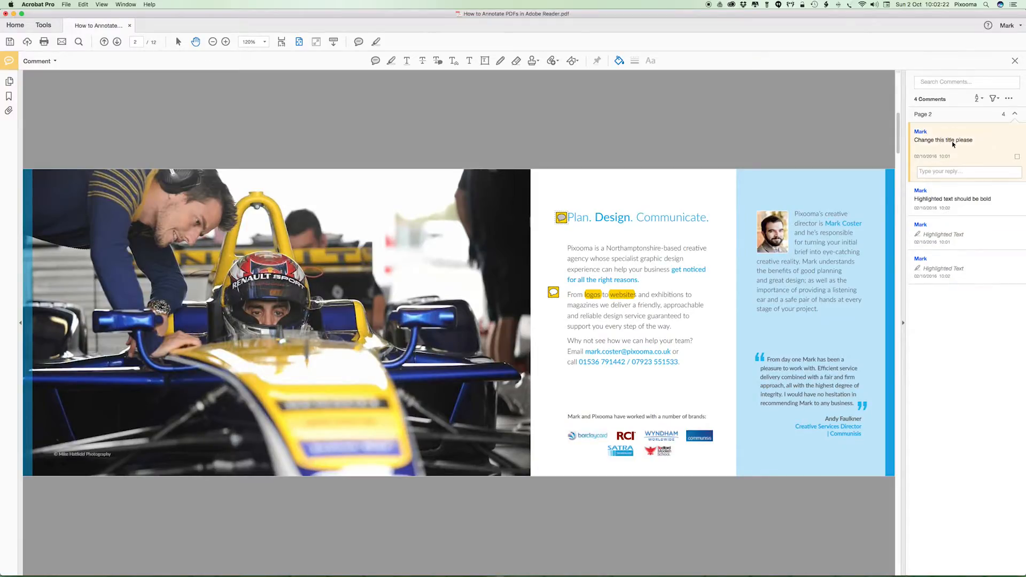
Underline "Pixooma" in the first body paragraph and strike through "step" in the second paragraph on page 2
mouse_move(561, 218)
click(407, 61)
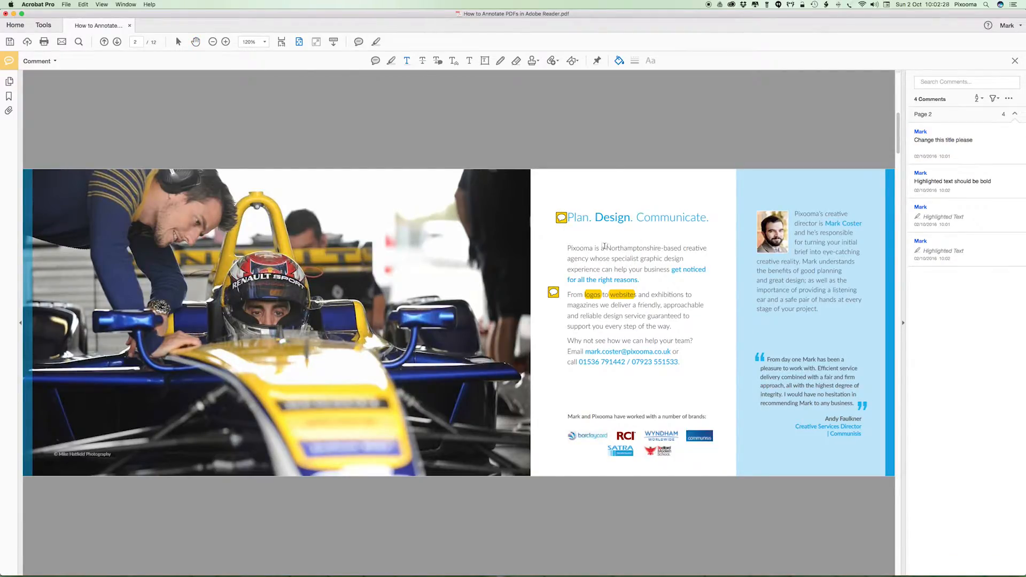
drag(592, 248, 556, 249)
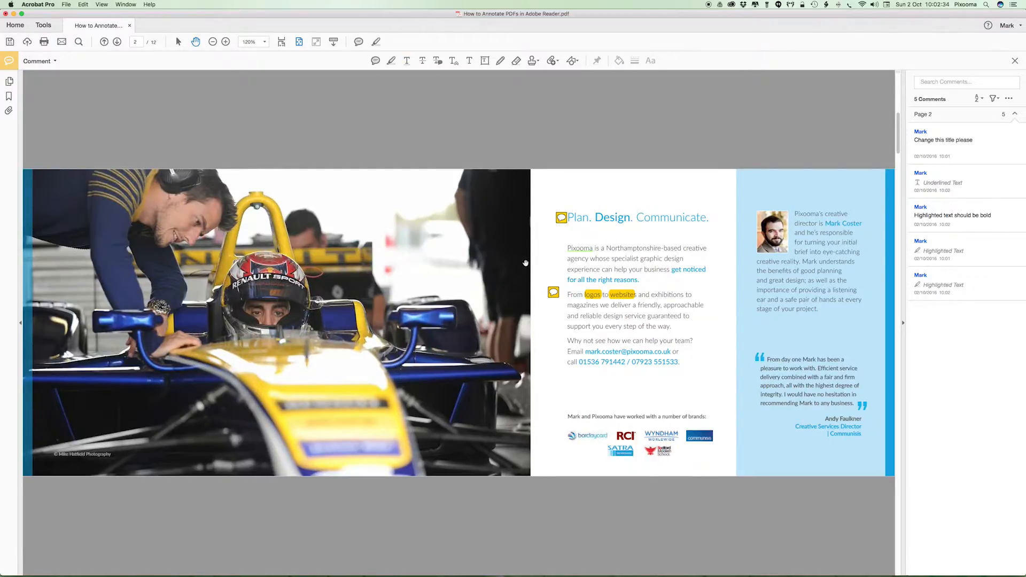
click(421, 62)
drag(624, 326, 637, 328)
Mark "specialist" for replacement with "expert" and insert the text ", displays" after "exhibitions" in the second paragraph
click(436, 61)
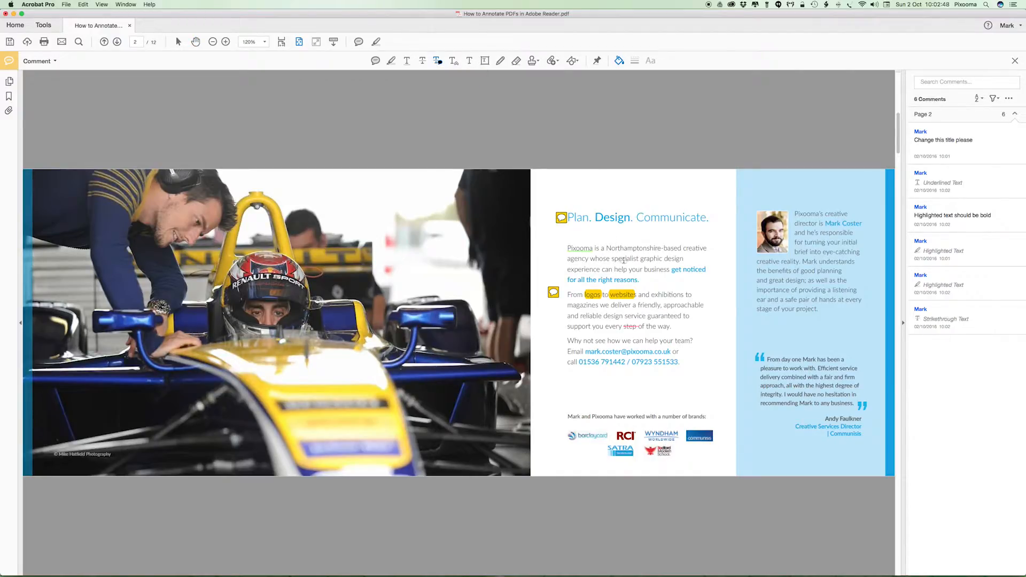
drag(612, 259, 639, 259)
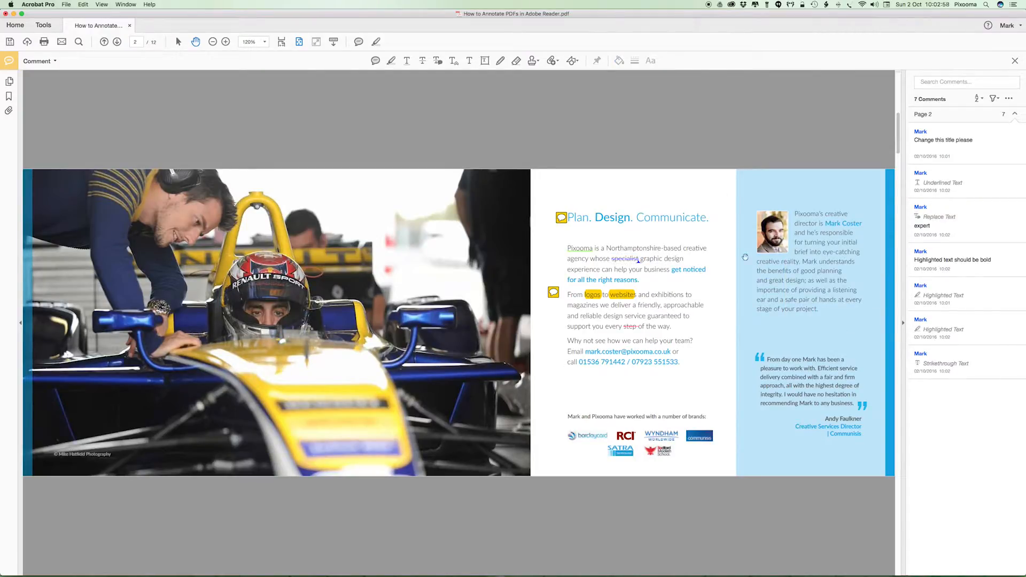
click(685, 296)
text(, displays)
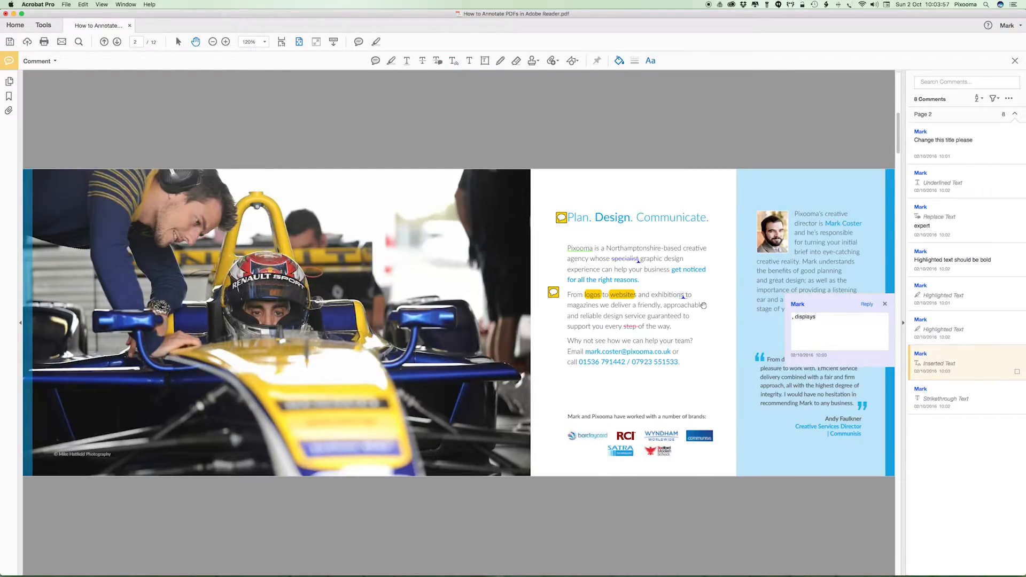
click(738, 386)
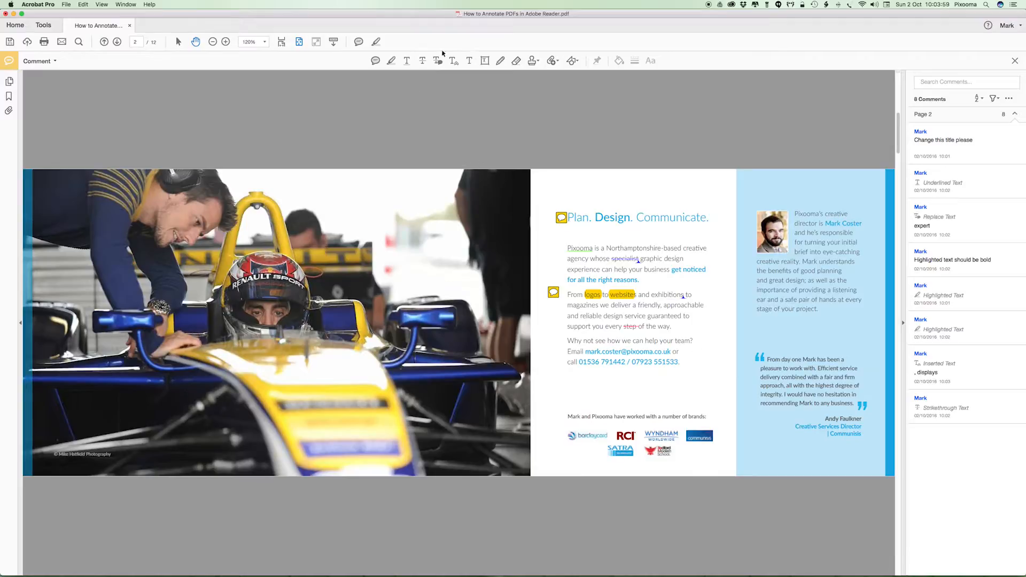
Add the text comment "zoom image in please" near the top of the racing car photo
click(470, 61)
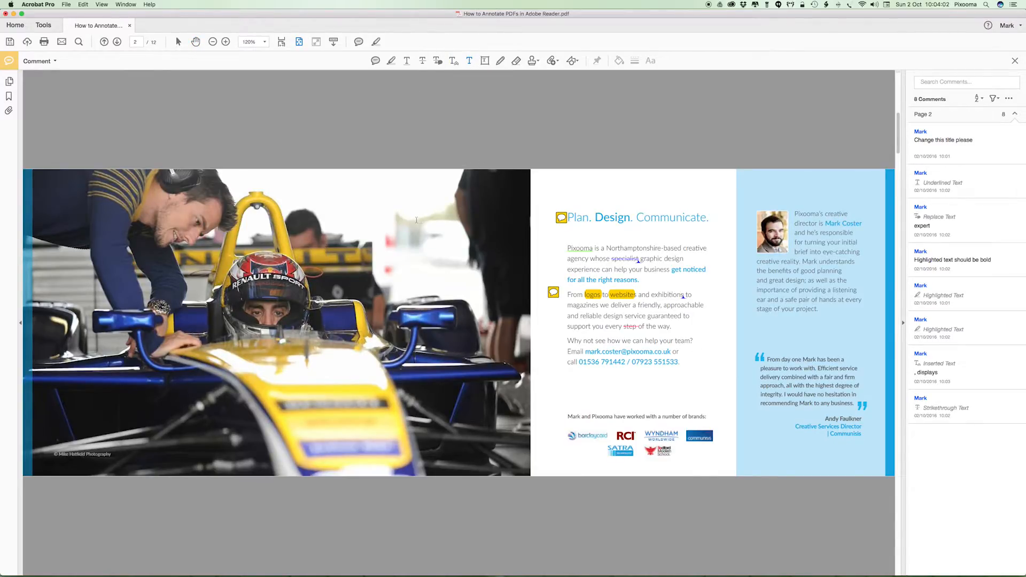
click(297, 182)
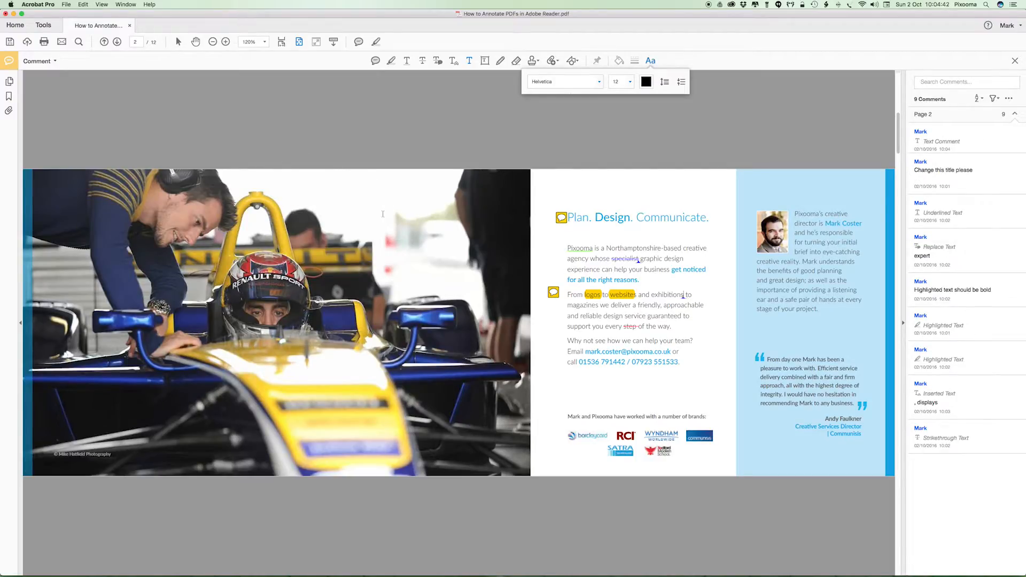
text(zoom image inplease)
click(349, 178)
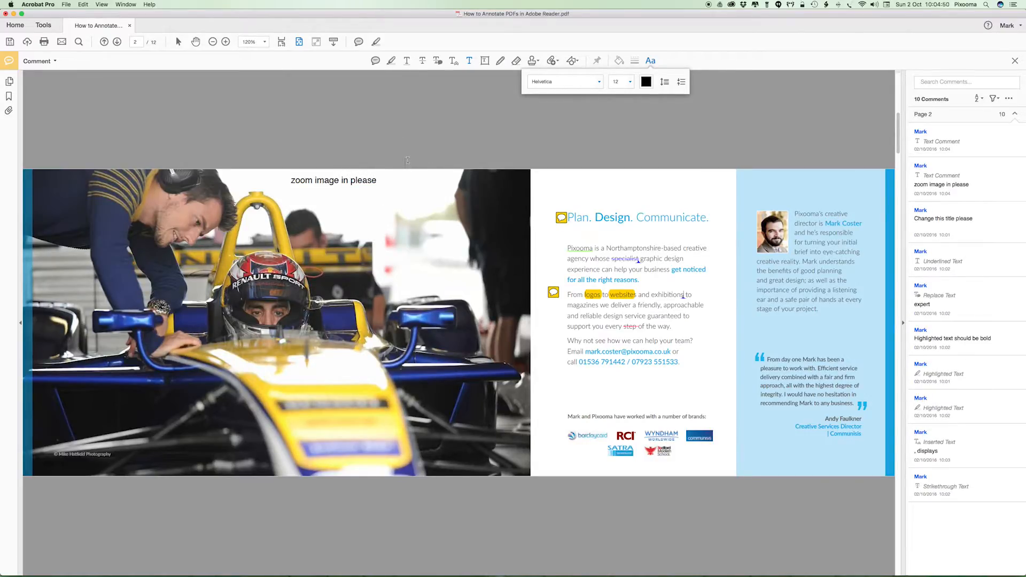
Draw a text box over the racing car photo containing "This image needs to be larger"
click(481, 61)
drag(274, 256, 446, 324)
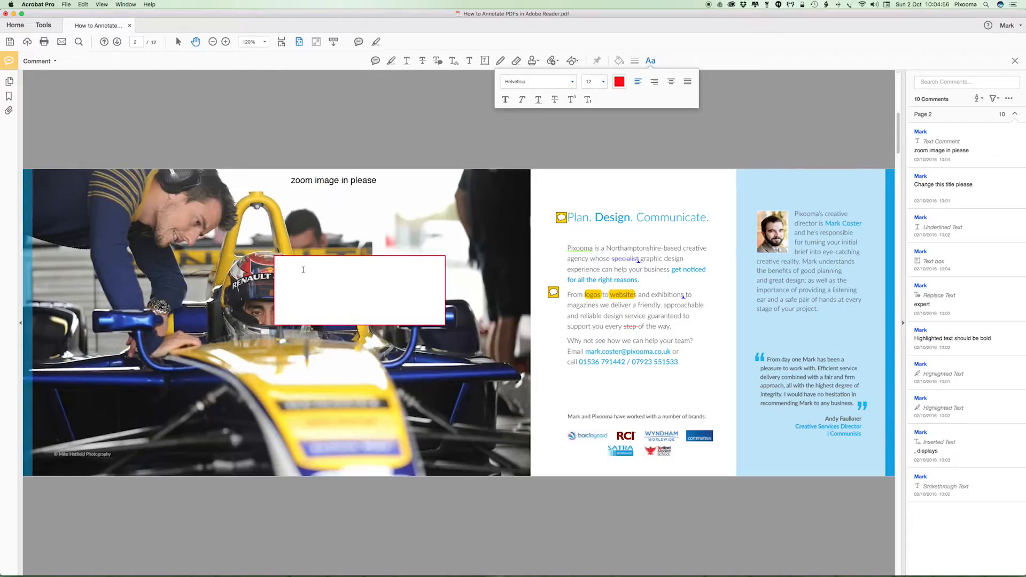
text(This image needs to be larger)
click(424, 195)
Circle the helmet logo with the pencil and add a sticky note beside it reading "Can we blur out logo?"
click(501, 62)
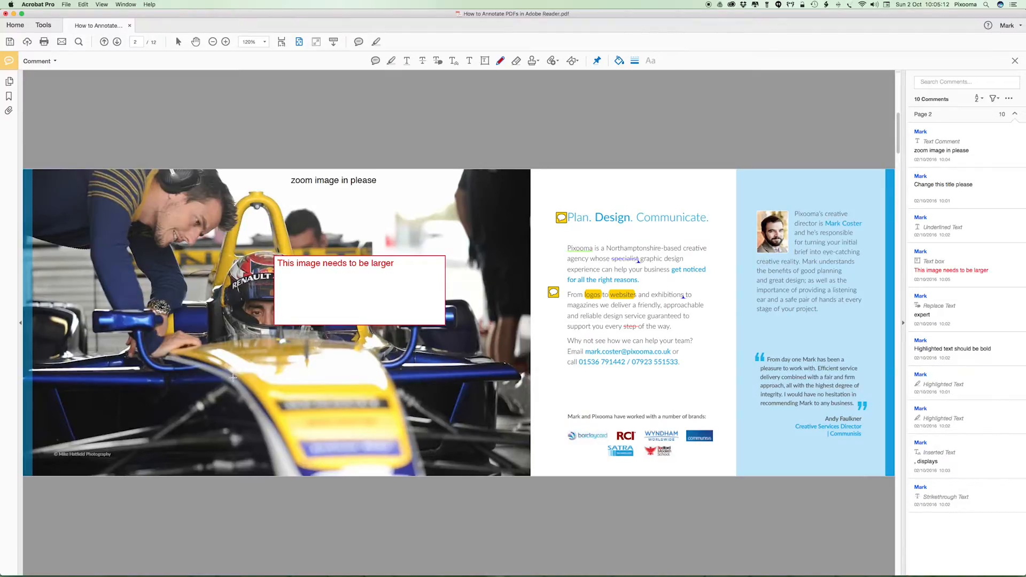
mouse_move(243, 266)
mouse_down()
mouse_move(224, 303)
mouse_move(273, 286)
mouse_move(256, 260)
mouse_move(235, 270)
mouse_up()
click(376, 60)
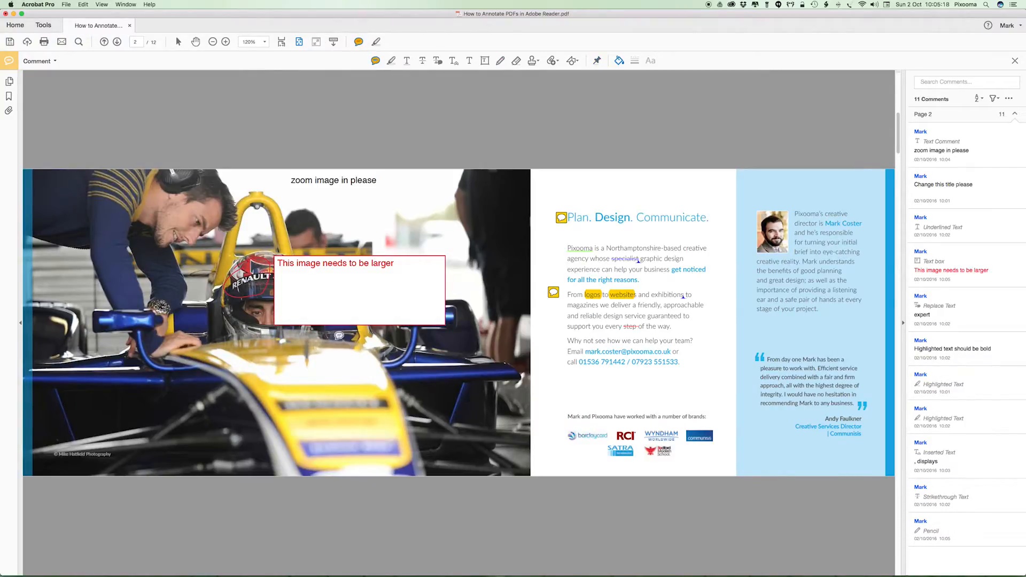
click(209, 264)
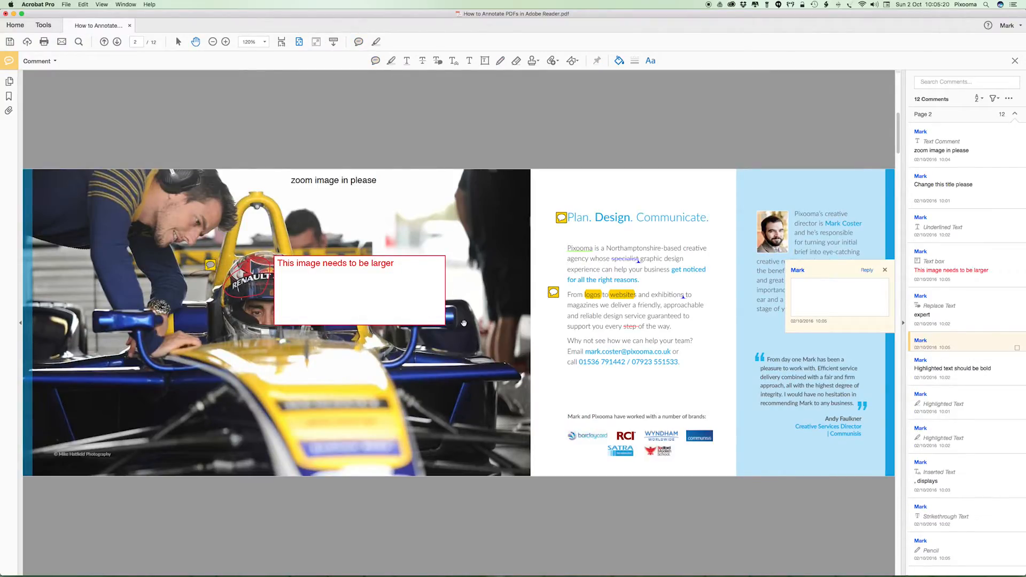
text(Can we blur out logo?)
click(392, 175)
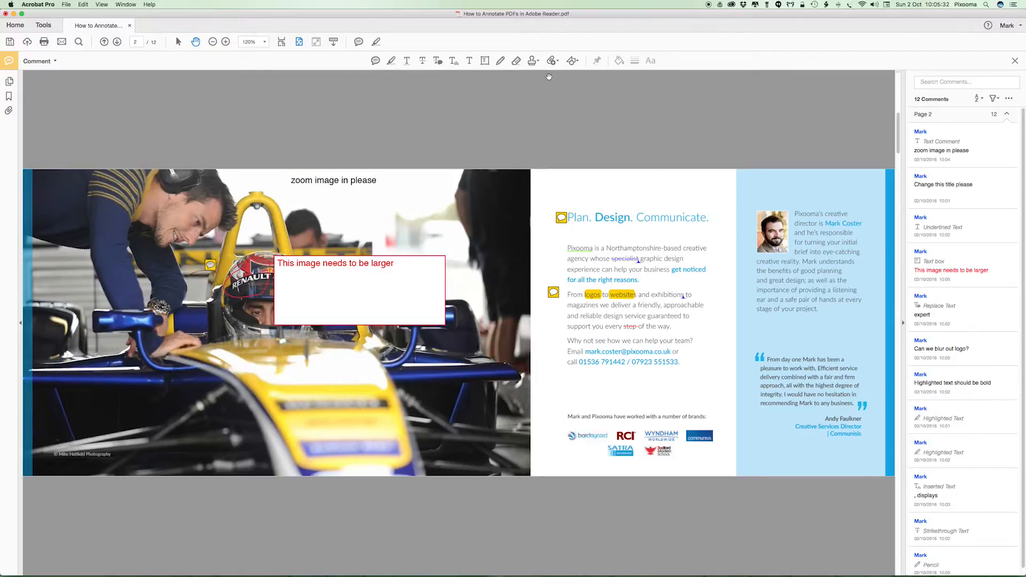
Draw an arrow from the mechanic's face down to the driver's helmet logo
click(574, 60)
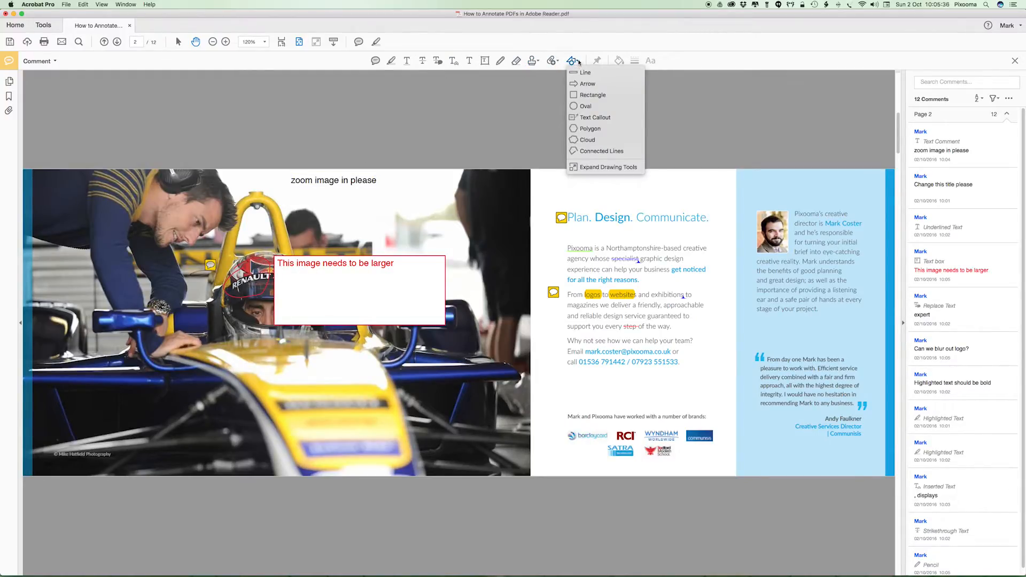
click(580, 83)
mouse_move(211, 220)
mouse_down()
mouse_move(243, 264)
mouse_move(235, 260)
mouse_up()
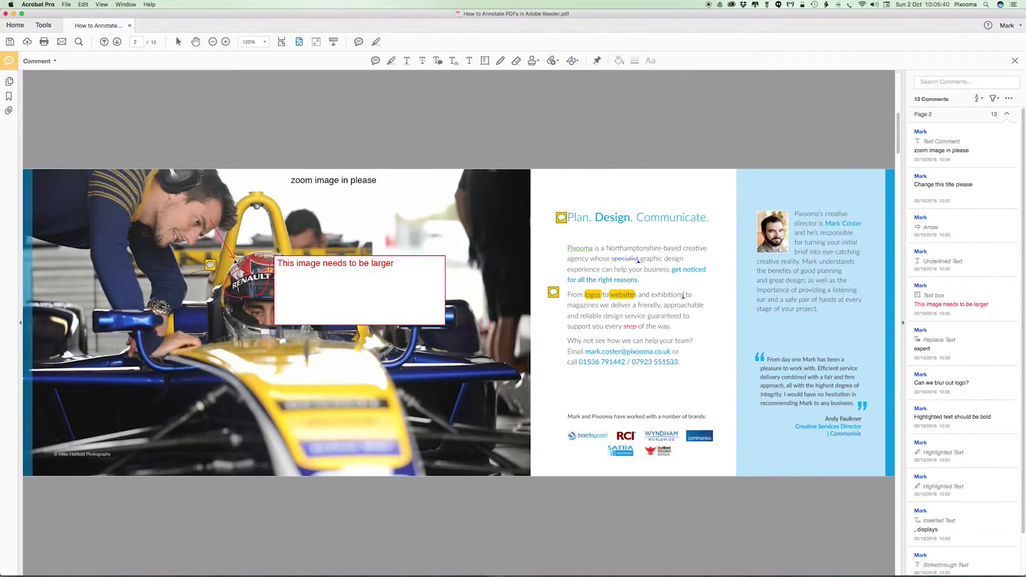
Erase the thin pencil circle around the helmet logo and redraw it with a much thicker line
click(500, 61)
click(516, 60)
drag(254, 278, 269, 260)
mouse_move(257, 302)
mouse_down()
mouse_move(262, 291)
mouse_move(229, 300)
mouse_move(233, 274)
mouse_move(251, 259)
mouse_move(274, 279)
mouse_up()
click(499, 61)
click(635, 61)
drag(565, 96, 608, 96)
mouse_move(262, 258)
mouse_down()
mouse_move(216, 289)
mouse_move(270, 304)
mouse_move(279, 263)
mouse_up()
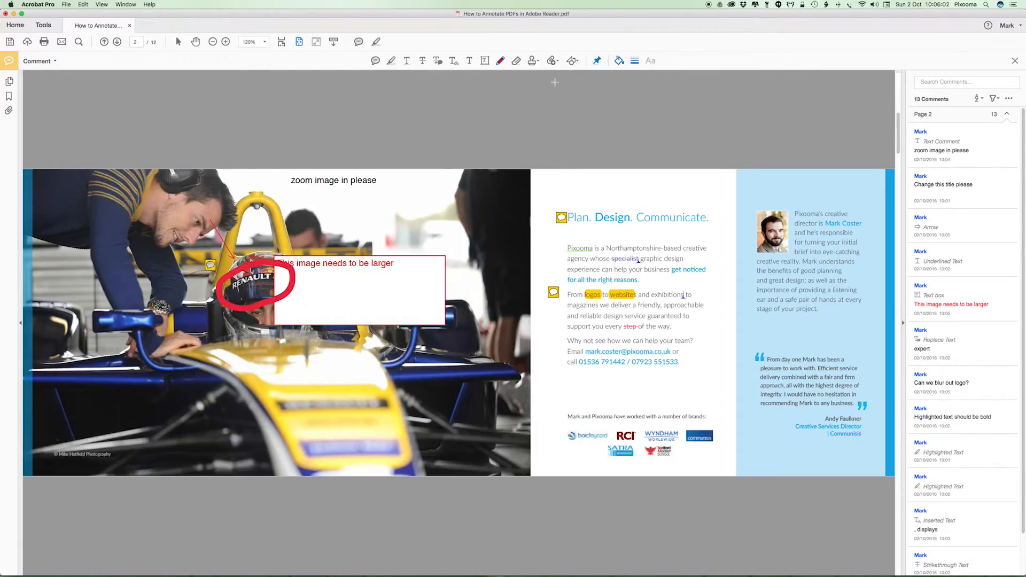
Place a green APPROVED stamp on the car's yellow nose in the photo
click(534, 60)
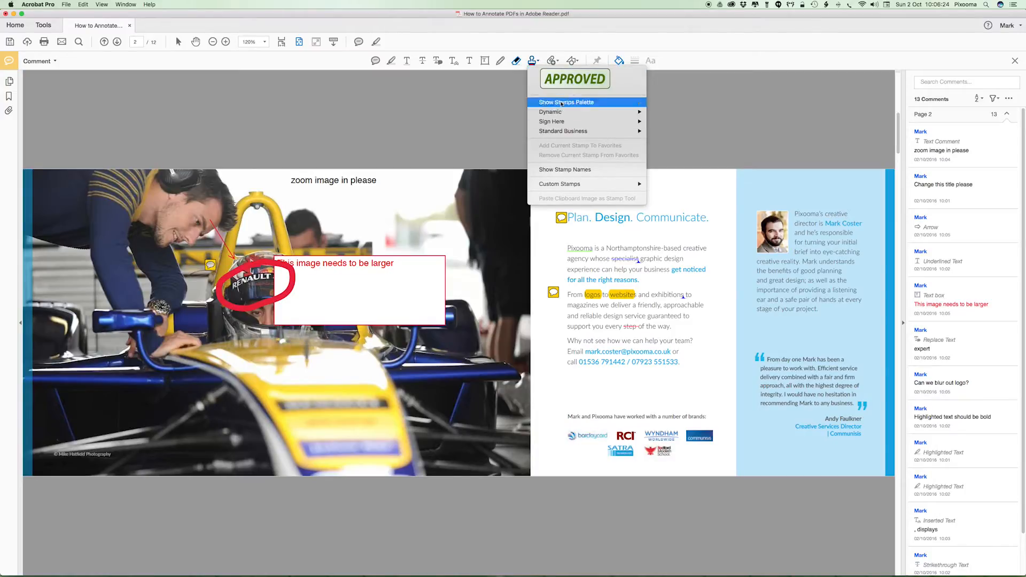
click(562, 79)
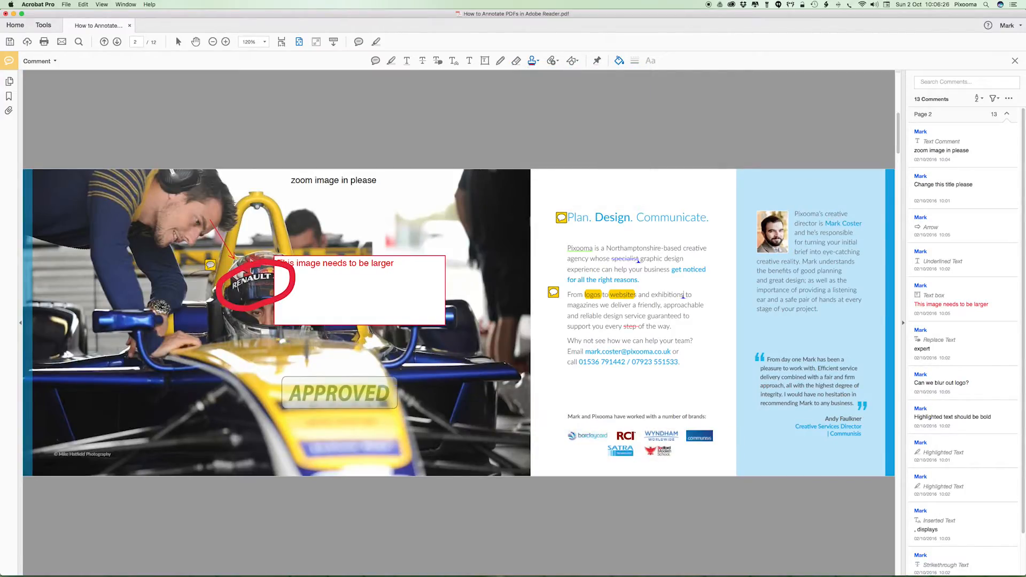
click(344, 404)
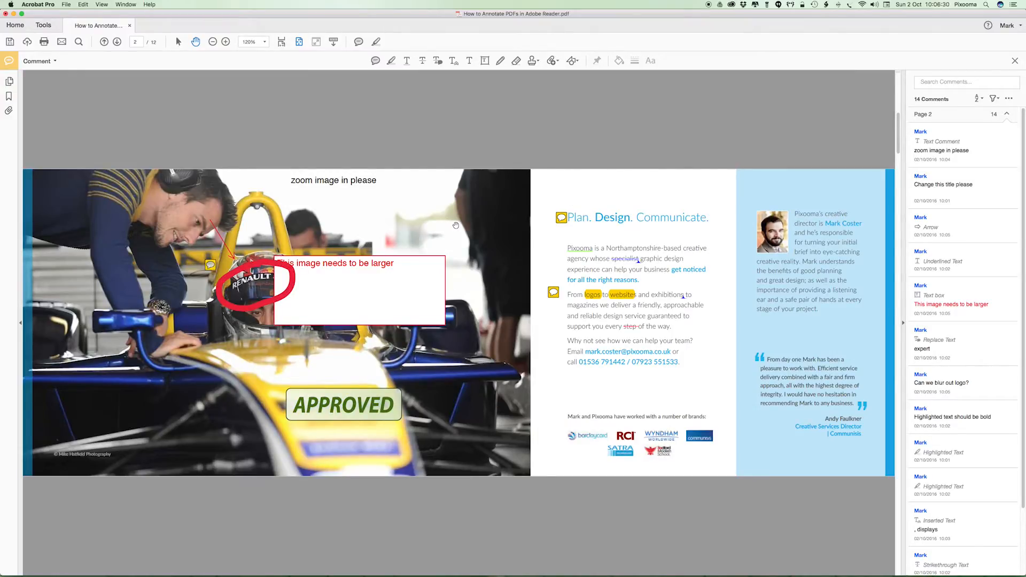
Browse the Dynamic, Sign Here and Standard Business categories in the stamps palette, then close the palette
click(535, 60)
click(548, 104)
click(181, 374)
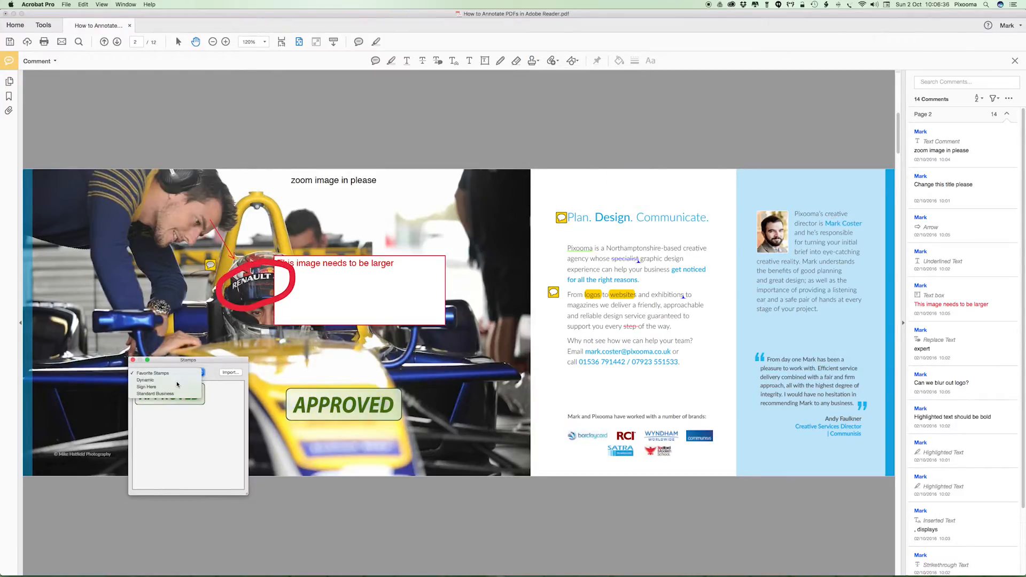
click(177, 383)
scroll(173, 443, down, 2)
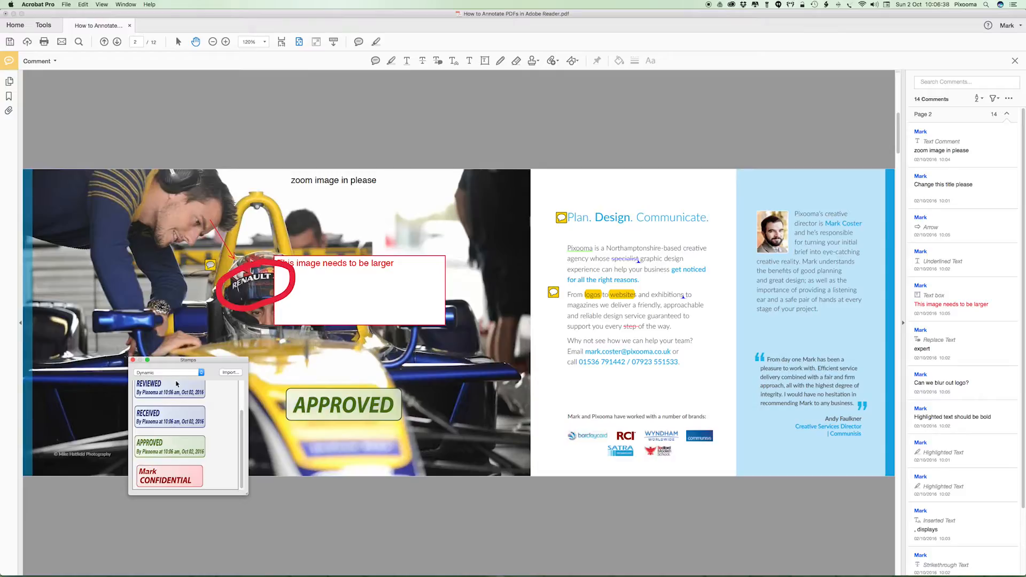
click(180, 374)
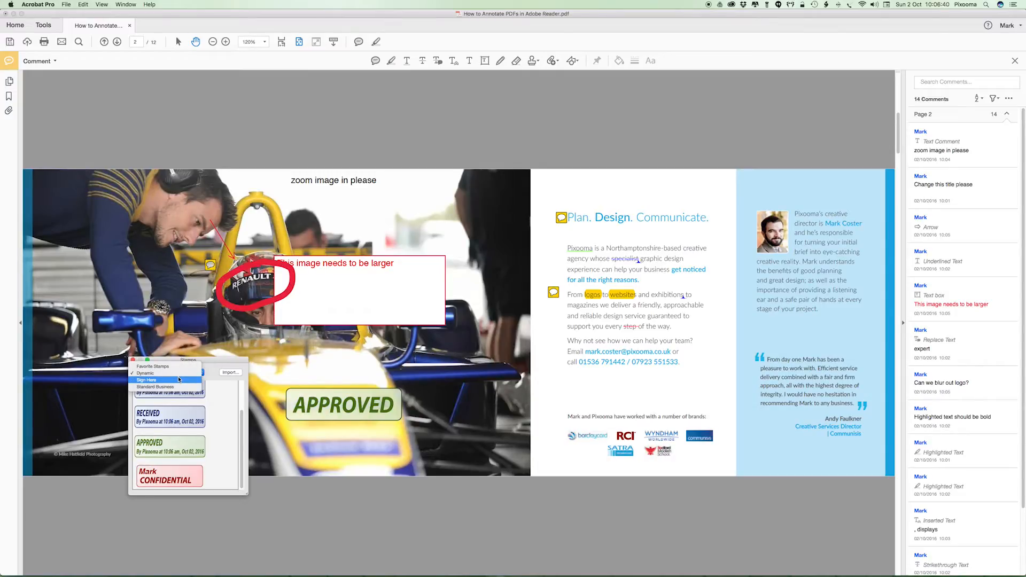
click(179, 380)
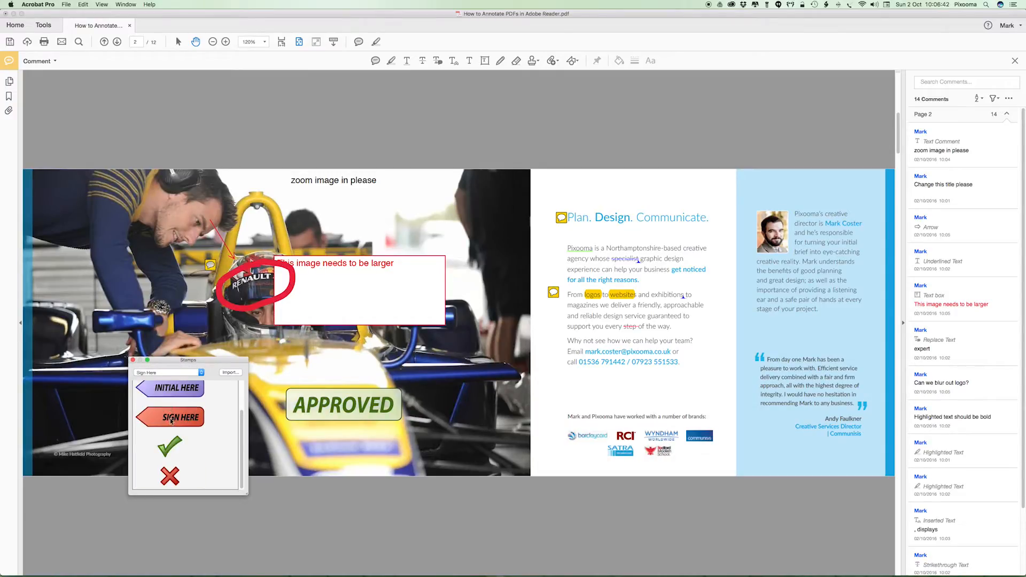
scroll(173, 420, up, 1)
scroll(173, 420, up, 1)
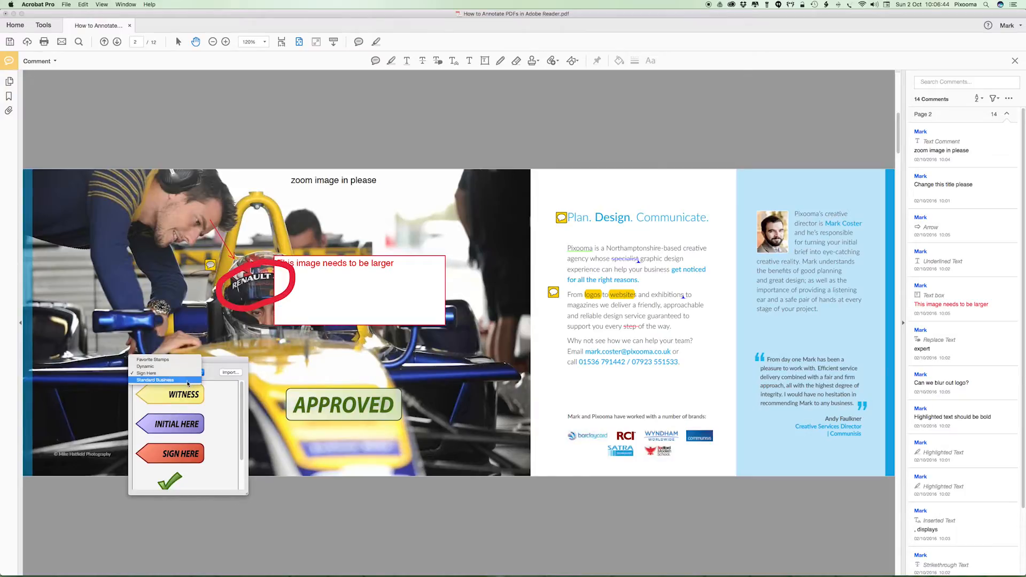
click(187, 373)
click(187, 383)
scroll(177, 428, down, 10)
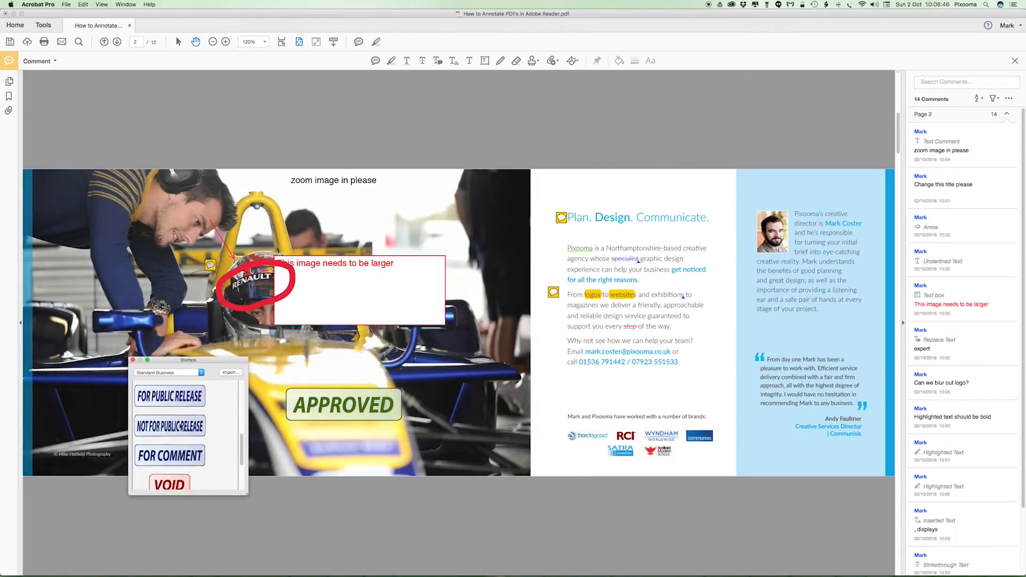
scroll(150, 401, up, 8)
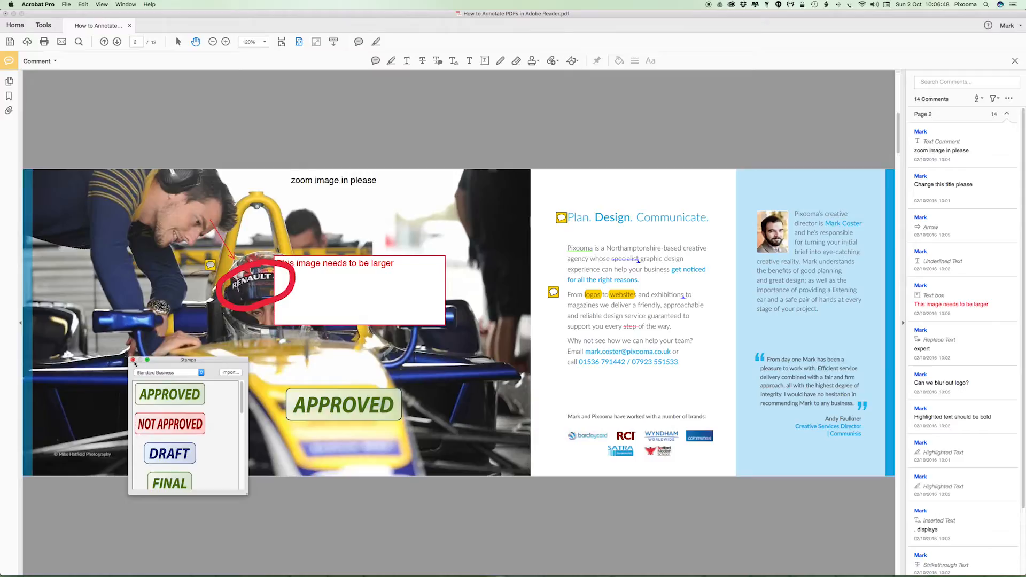
click(134, 361)
Draw a line markup across the space above the "Plan. Design. Communicate." heading
click(558, 62)
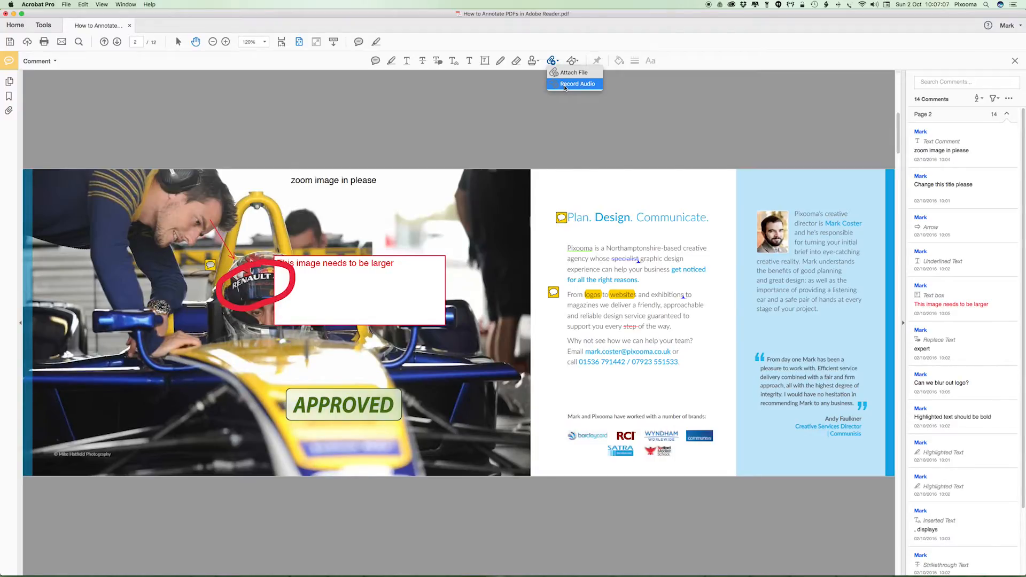
click(578, 62)
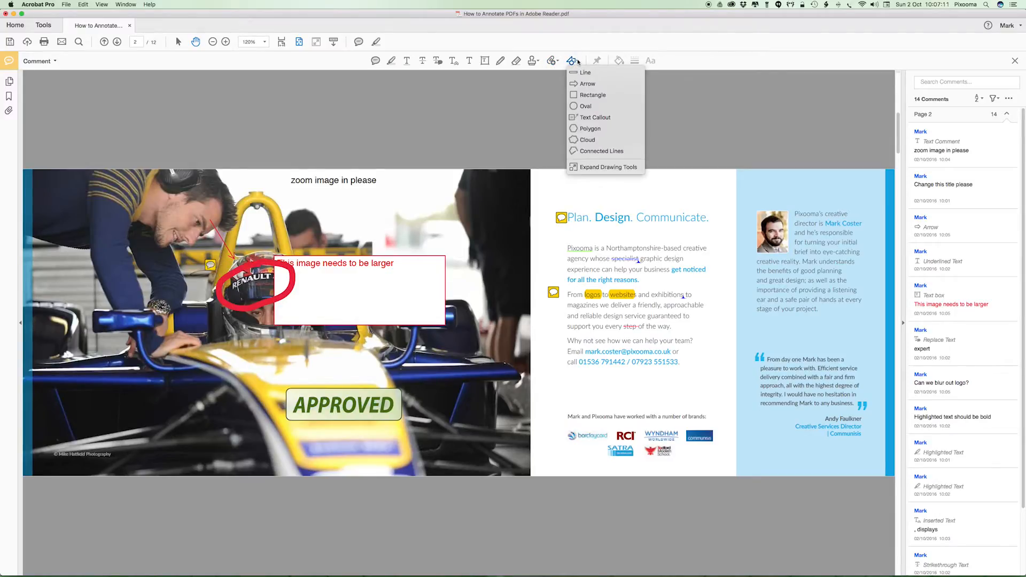
click(581, 73)
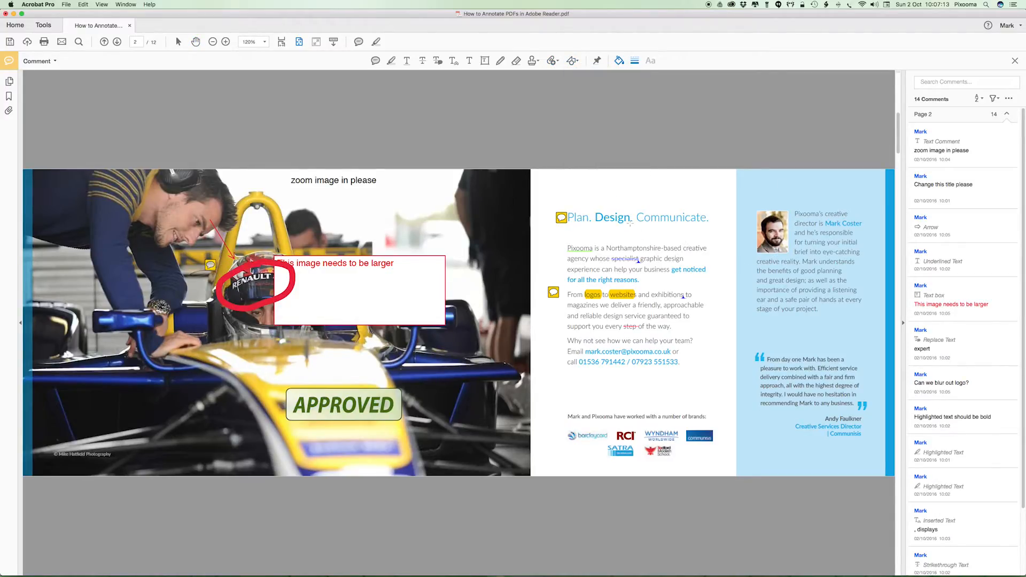
mouse_move(583, 189)
mouse_down()
mouse_move(692, 184)
mouse_move(696, 200)
mouse_up()
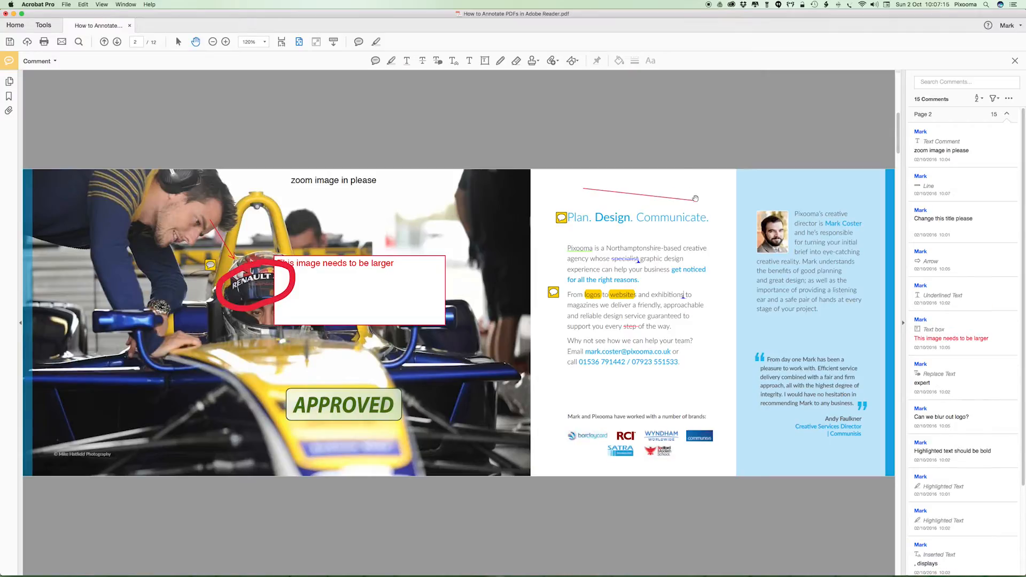
Draw a rectangle markup around the portrait photo in the light blue column
click(575, 62)
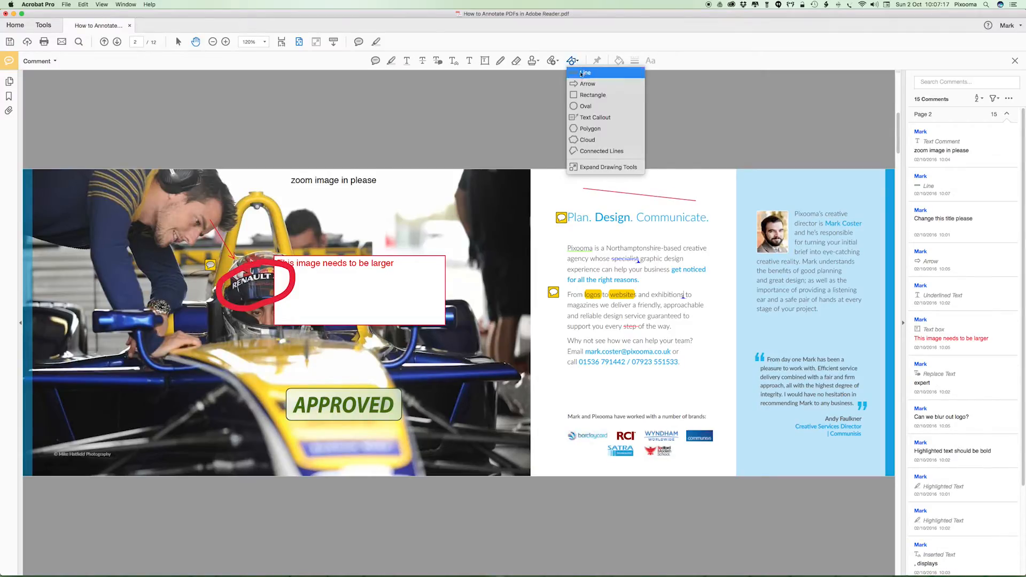
click(583, 95)
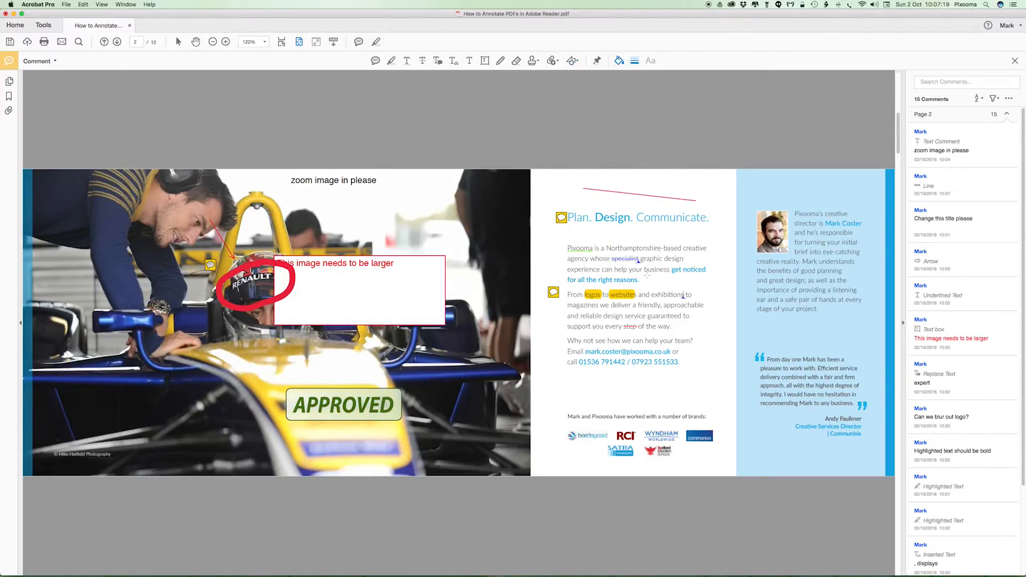
drag(746, 197, 799, 260)
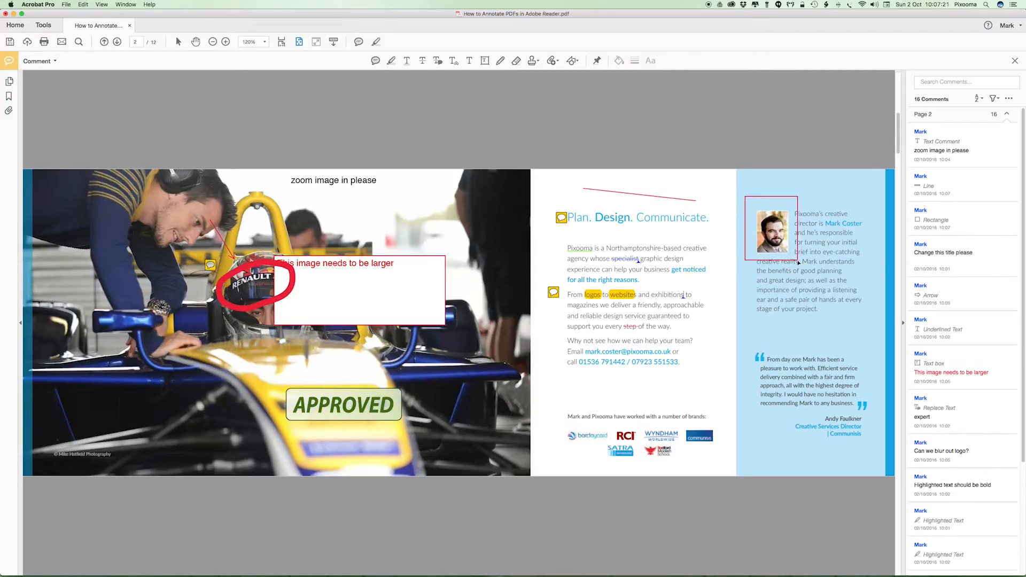
Draw an oval markup around the Communisis logo at the end of the first row of brand logos
click(579, 62)
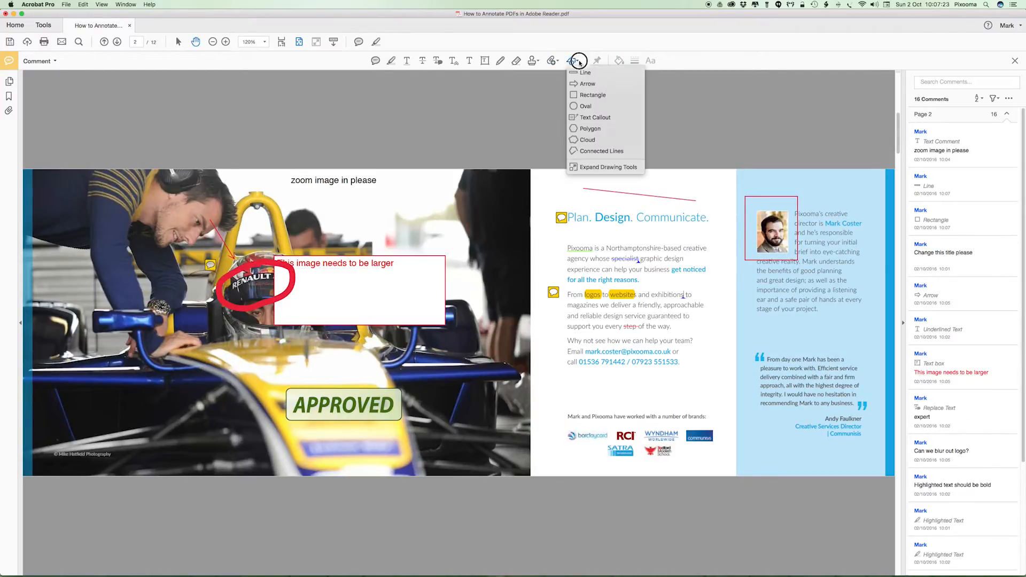
click(586, 106)
drag(686, 424, 721, 451)
Add a text callout pointing at the word "Email" in the contact paragraph, reading "Make email lower case"
click(576, 62)
click(601, 117)
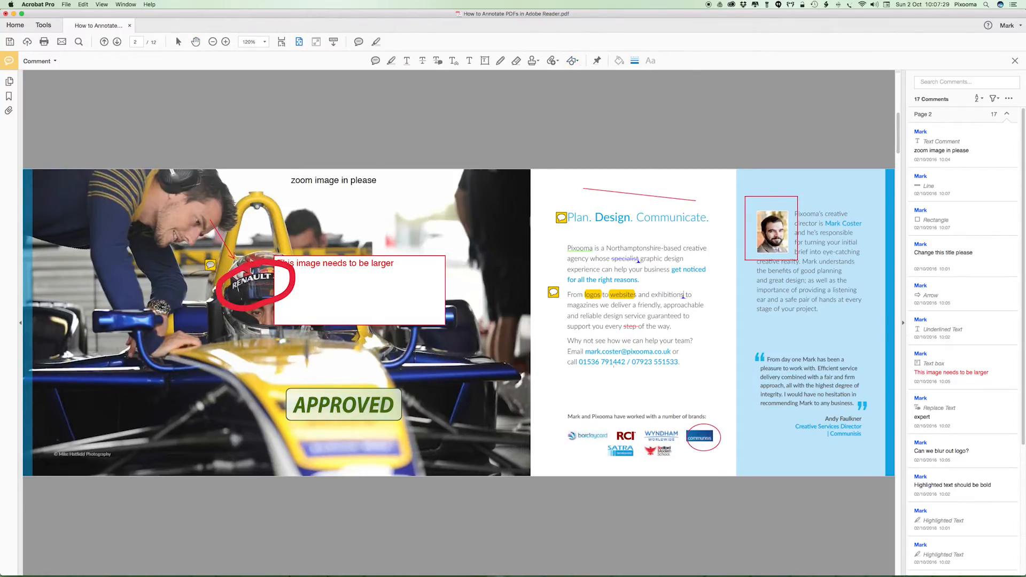
drag(565, 354, 481, 391)
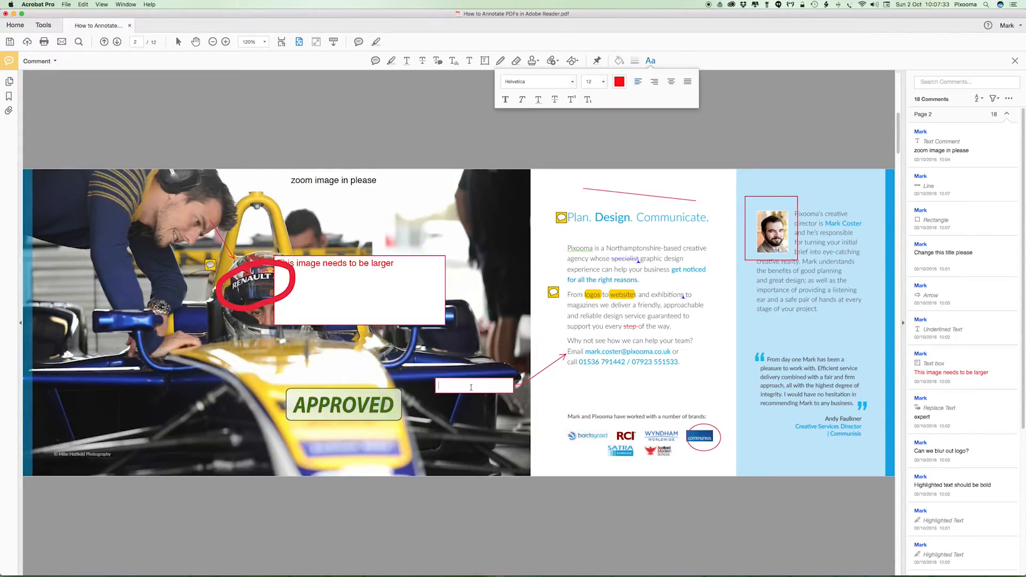
text(Make email lower case)
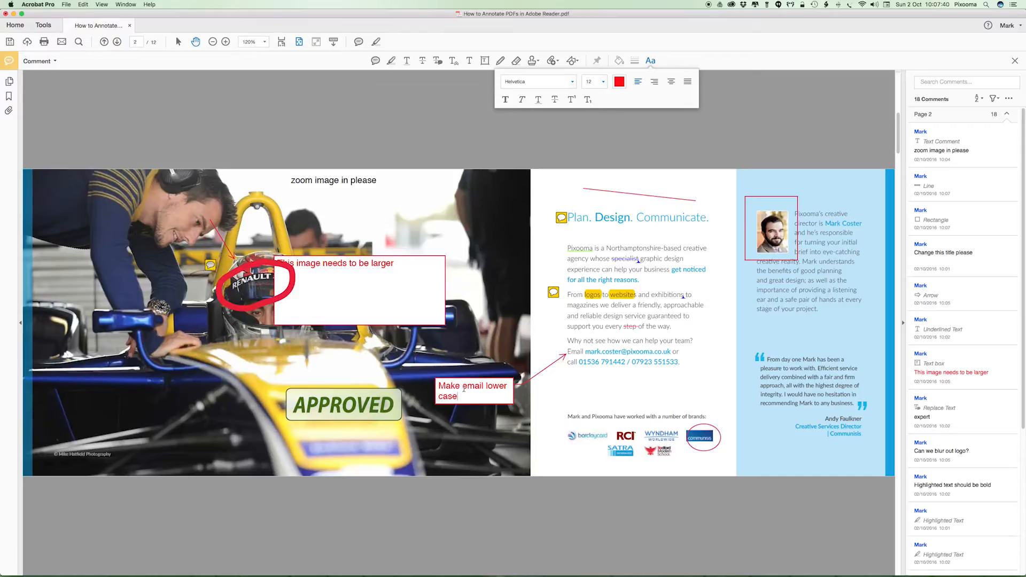
click(593, 402)
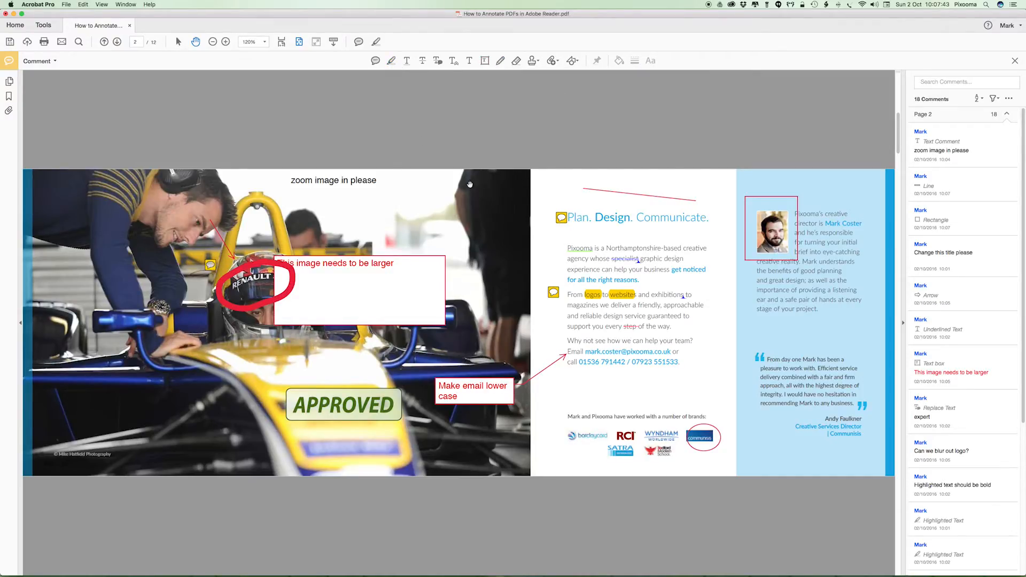
click(315, 181)
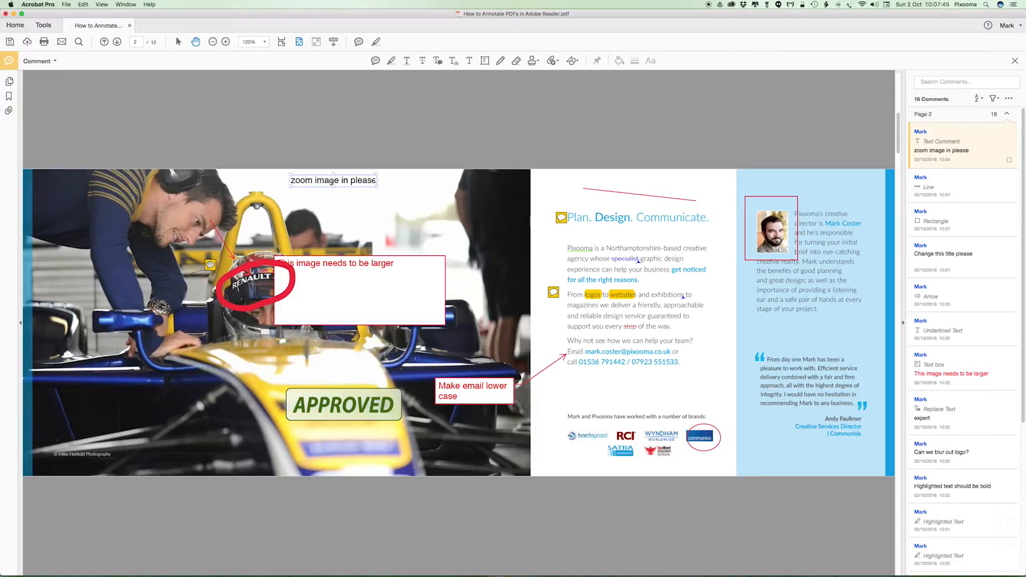
click(422, 196)
mouse_move(561, 217)
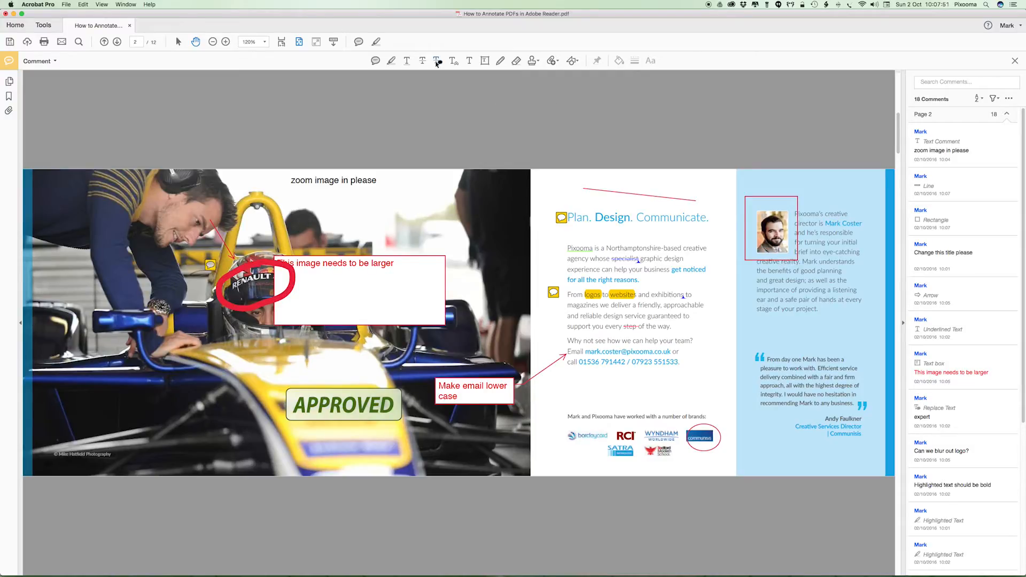
Highlight the word "Email" in the contact paragraph
click(392, 61)
drag(570, 352, 584, 353)
Draw a four-sided polygon markup between the contact paragraph and the testimonial quote, overlapping the light blue column
click(578, 62)
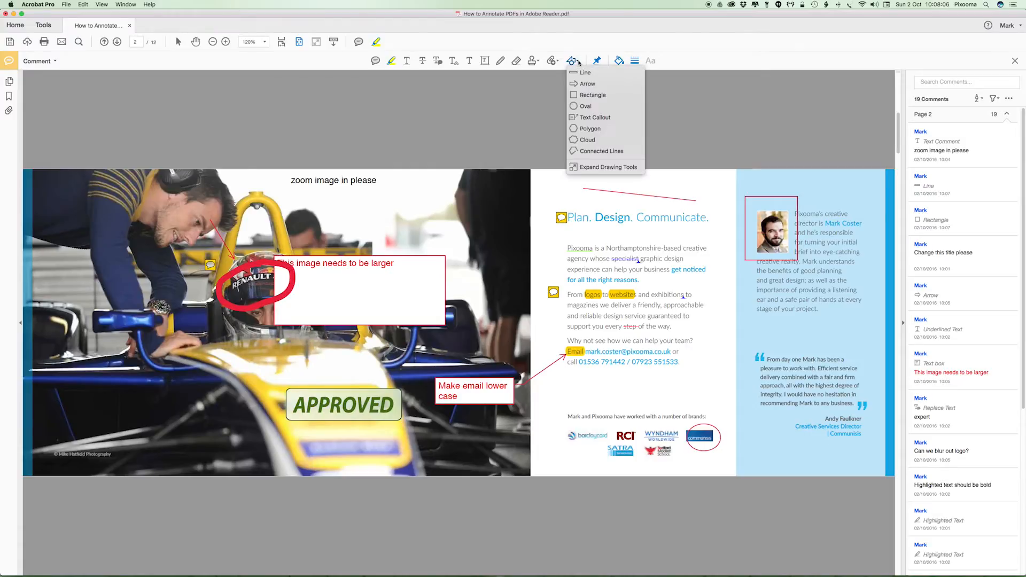
click(591, 128)
click(693, 375)
click(744, 389)
click(770, 330)
double_click(736, 319)
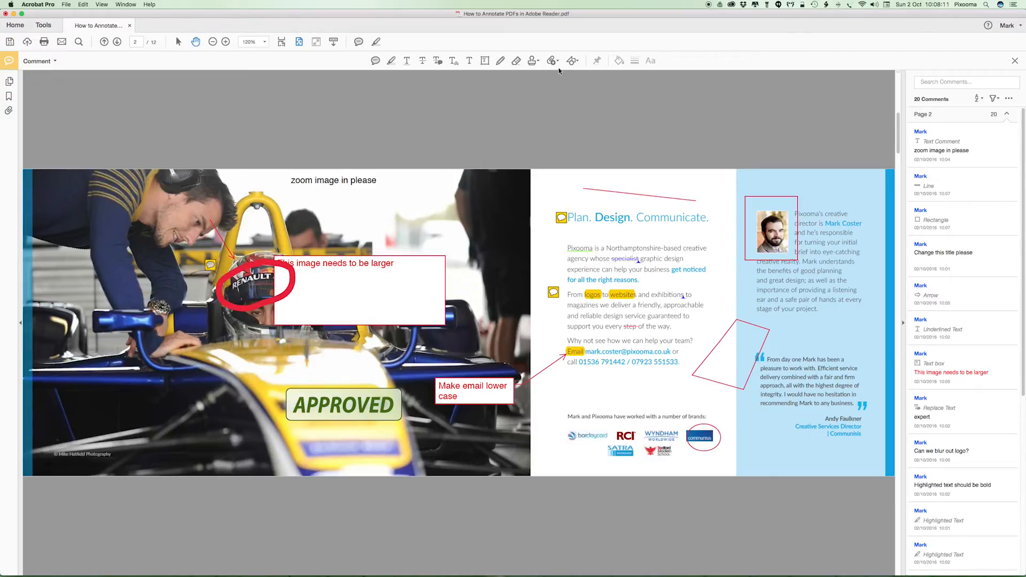
Draw a cloud markup enclosing the "Mark and Pixooma have worked with a number of brands" line and its logos
click(577, 62)
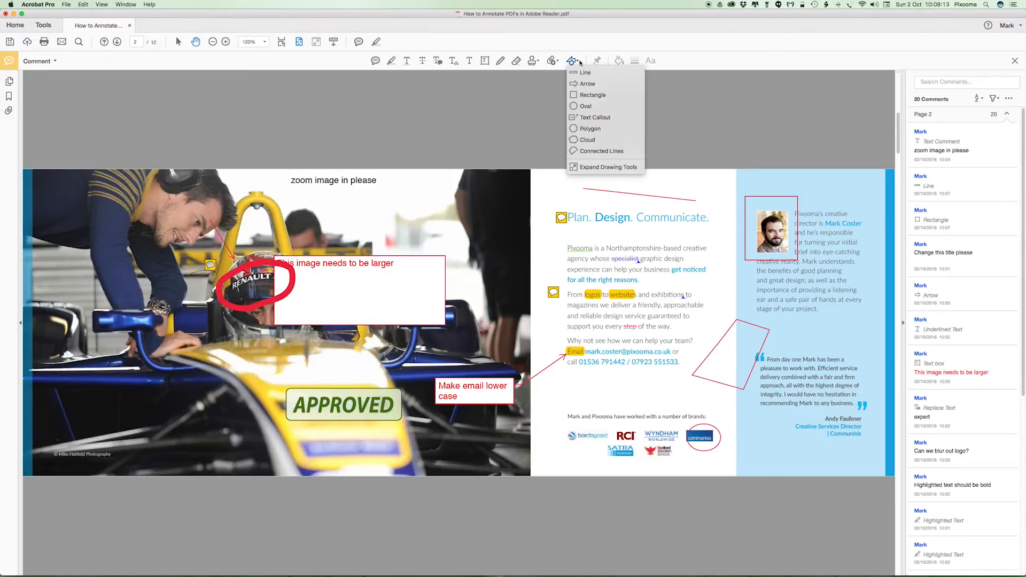
click(611, 140)
click(566, 404)
click(535, 437)
click(587, 471)
click(660, 478)
click(703, 470)
click(736, 439)
click(723, 400)
click(561, 403)
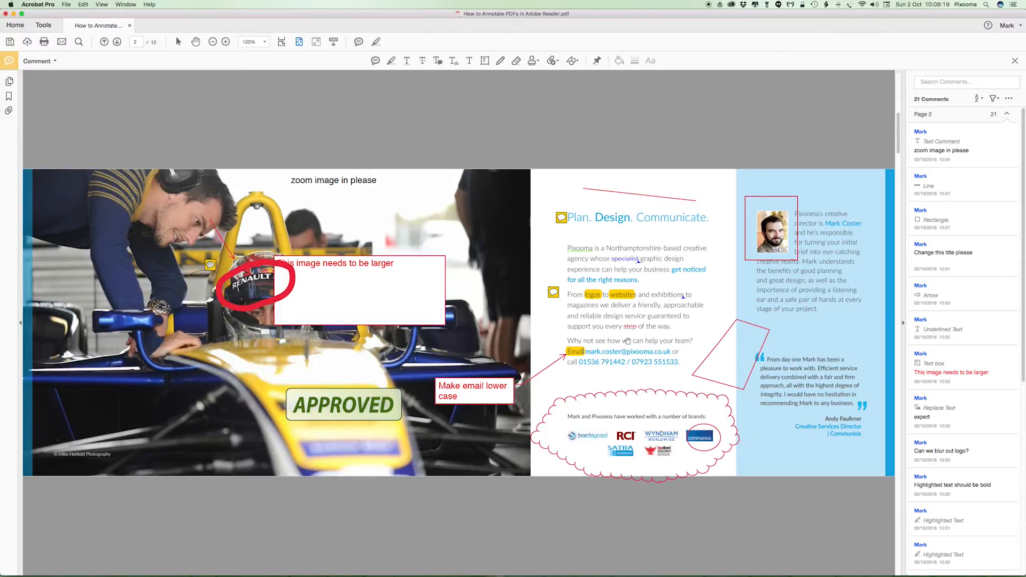
Draw a connected-lines markup with six points over the testimonial quote in the light blue column
click(578, 62)
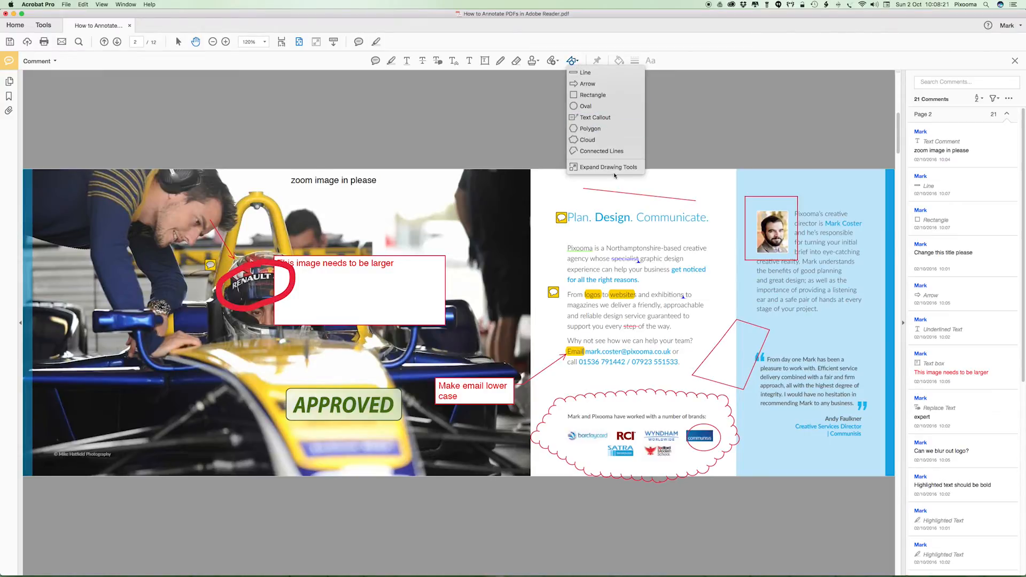
click(605, 153)
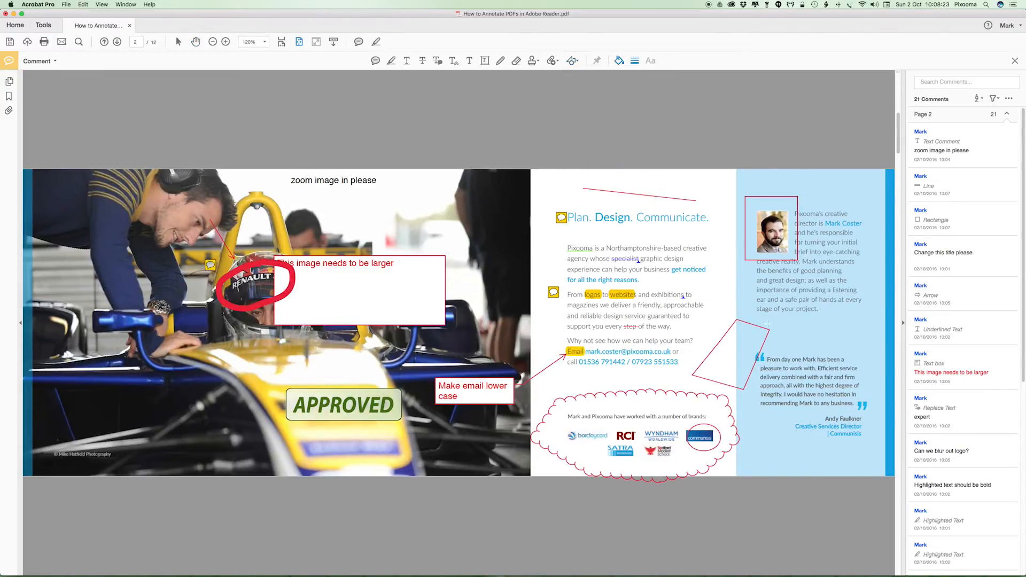
click(792, 375)
click(806, 410)
click(877, 392)
click(877, 356)
click(837, 350)
double_click(849, 328)
Expand the drawing tools into individual tools, then collapse them again
click(578, 60)
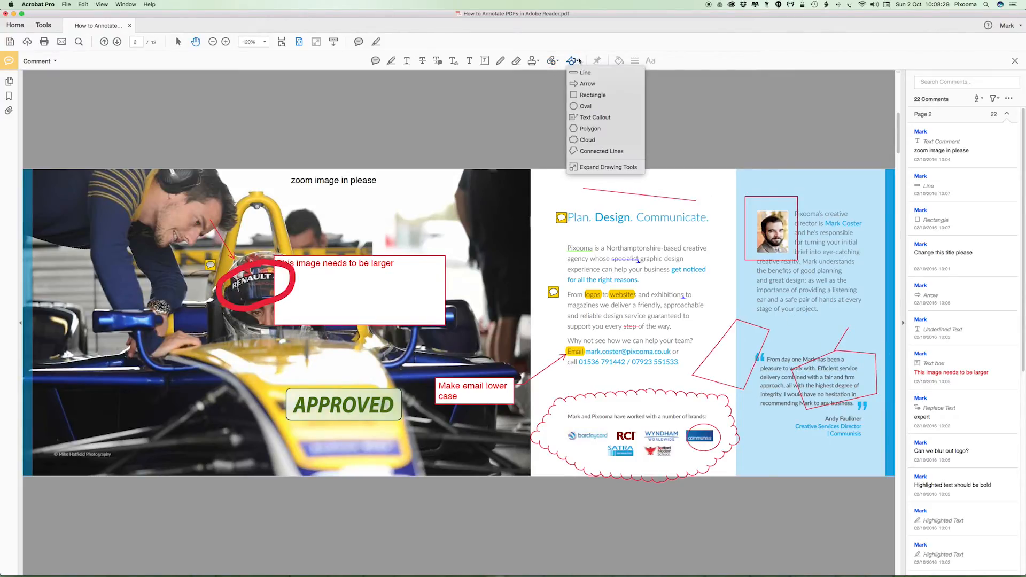
click(603, 164)
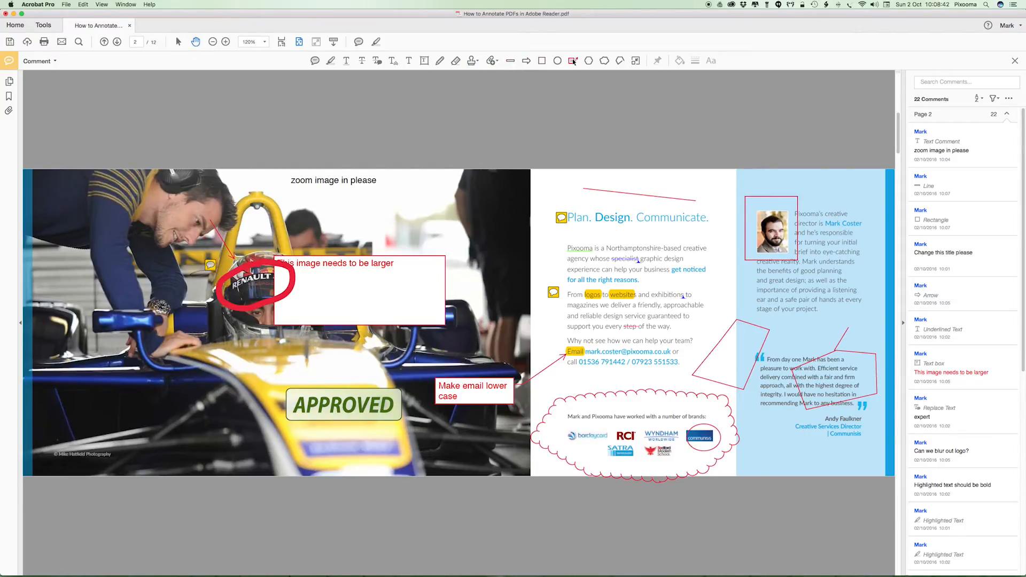
click(636, 60)
click(636, 61)
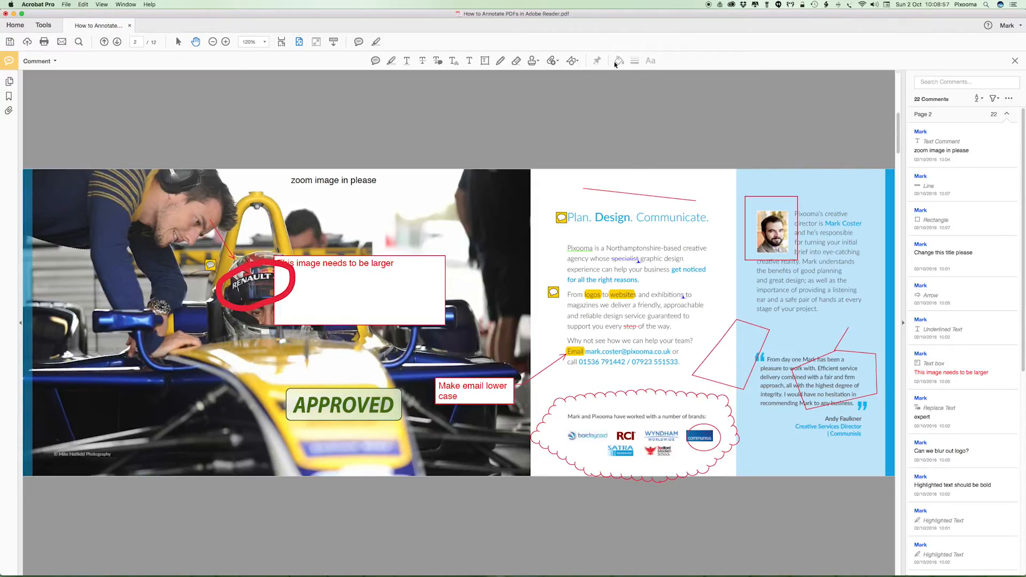
Draw an empty text box on the car photo, between the "zoom image in please" comment and the photo's right edge
click(470, 61)
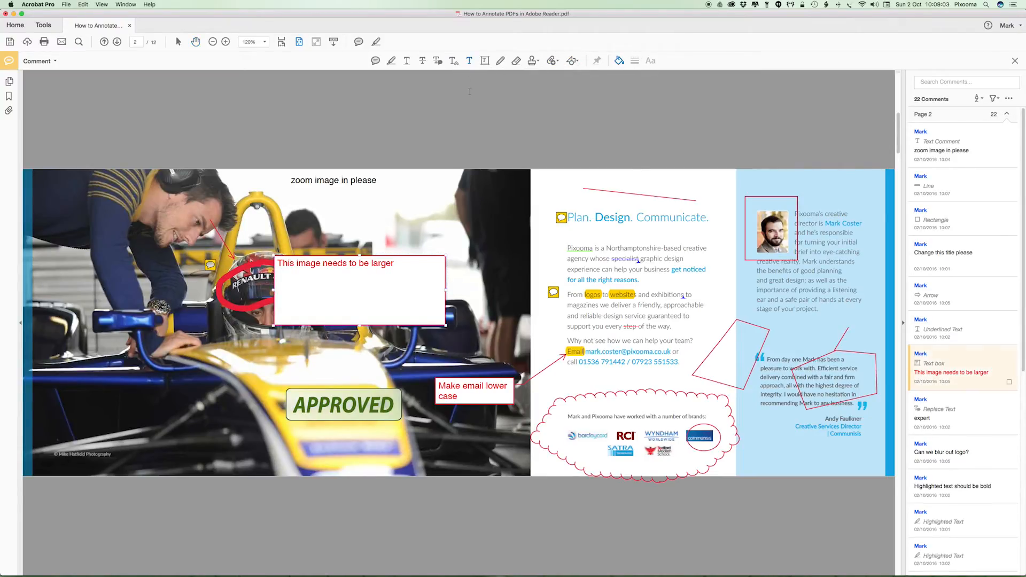
click(485, 61)
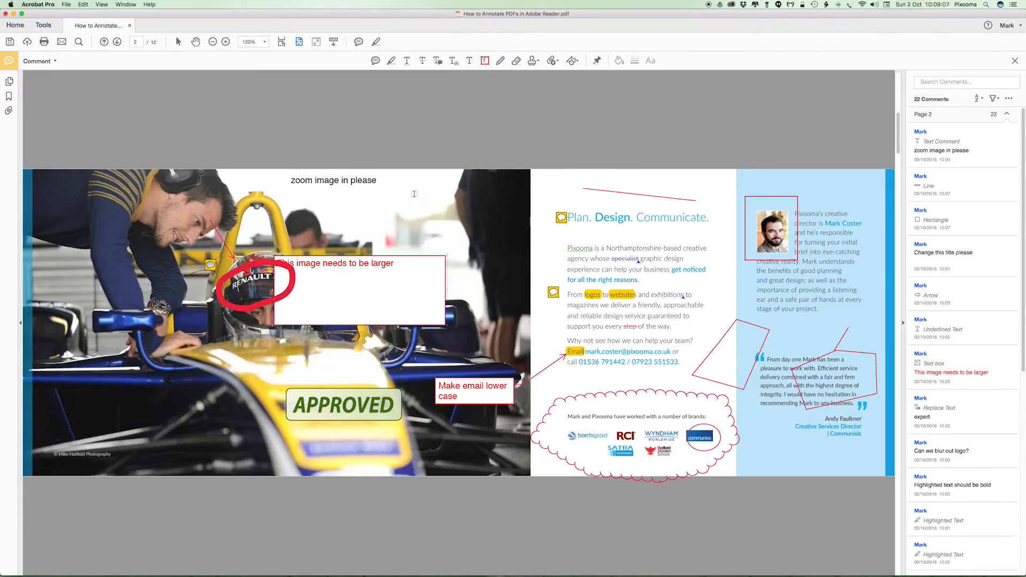
drag(415, 195, 500, 229)
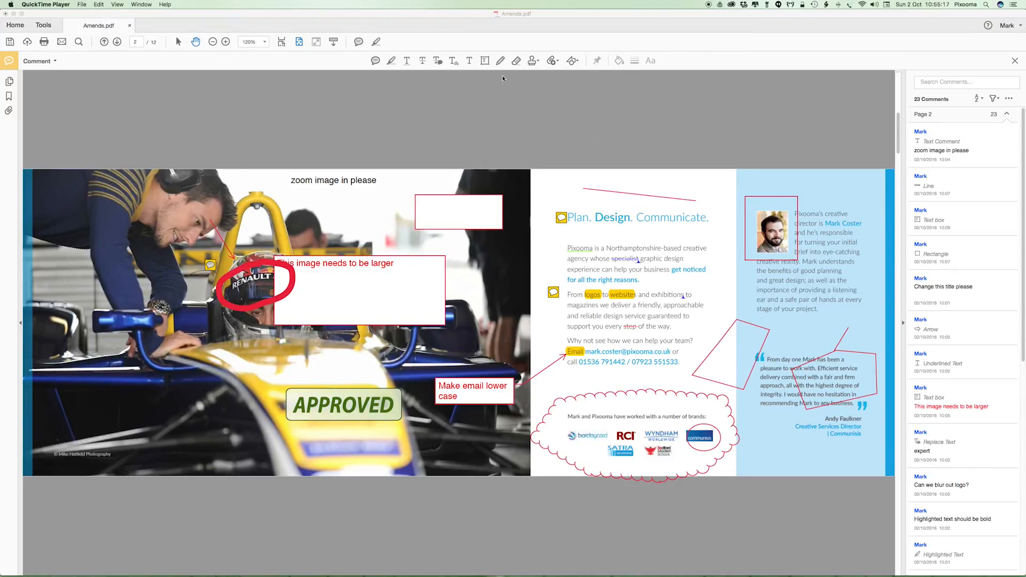
Reduce the pencil's line thickness and draw a freehand circle around the car's wing mirror beside the mechanic's hand
click(501, 61)
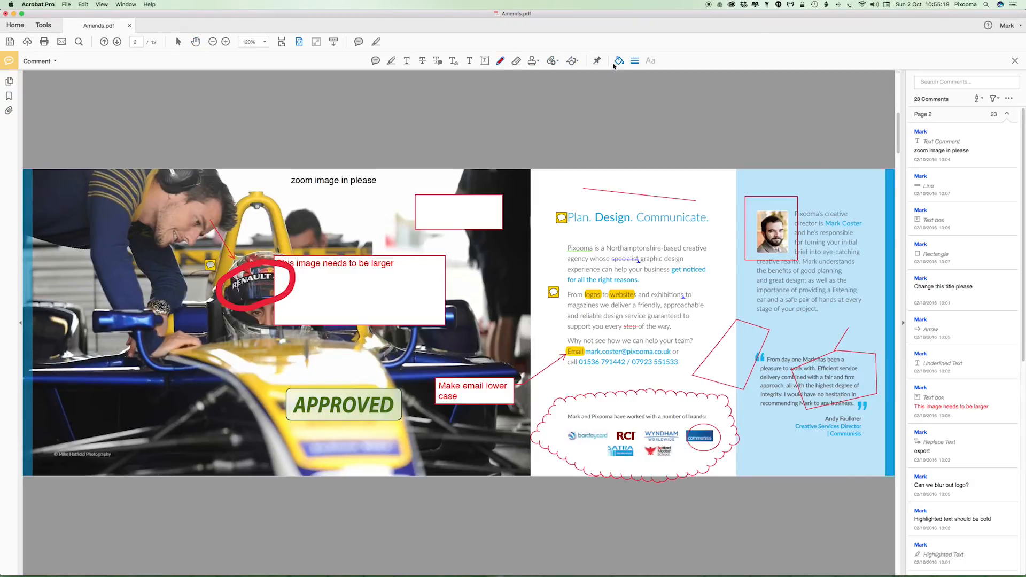
click(635, 61)
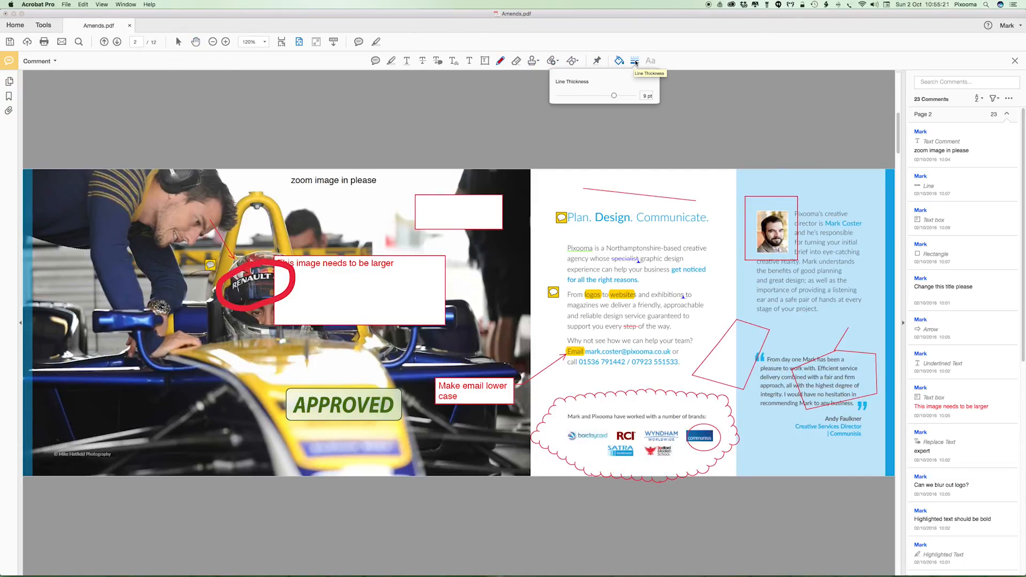
mouse_move(612, 96)
mouse_down()
mouse_move(594, 95)
mouse_move(607, 95)
mouse_up()
mouse_move(130, 293)
mouse_down()
mouse_move(69, 377)
mouse_move(165, 302)
mouse_up()
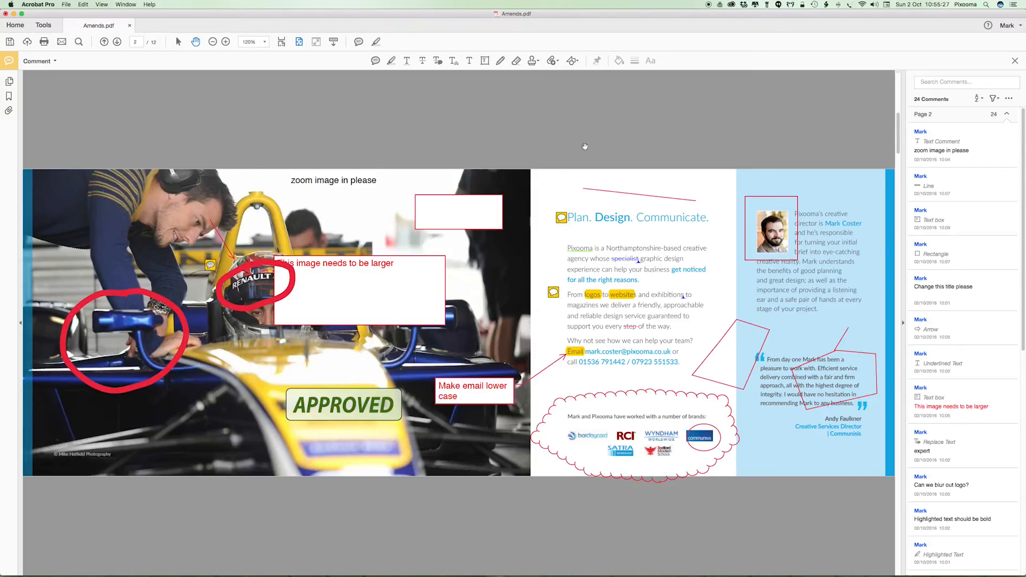